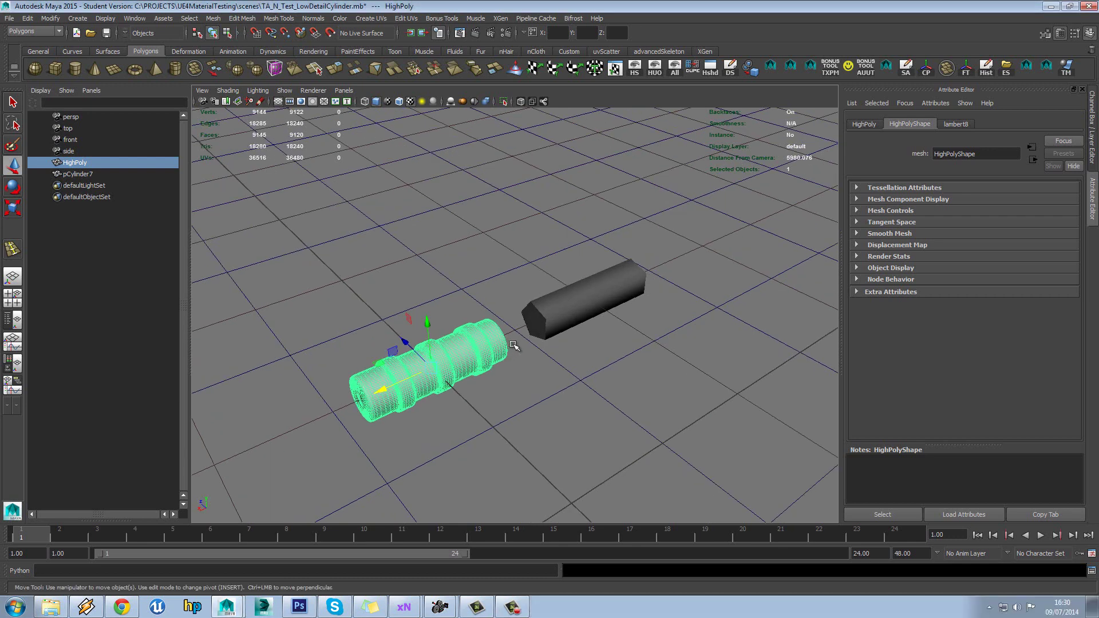
Orbit around the two cylinders and select the hexagonal low-poly cylinder
{"action": "right_click_drag", "start_coordinate": [515, 344], "coordinate": [523, 358], "text": "alt"}
{"action": "left_click_drag", "start_coordinate": [522, 359], "coordinate": [599, 325], "text": "alt"}
{"action": "left_click", "coordinate": [582, 285]}
{"action": "left_click", "coordinate": [469, 340]}
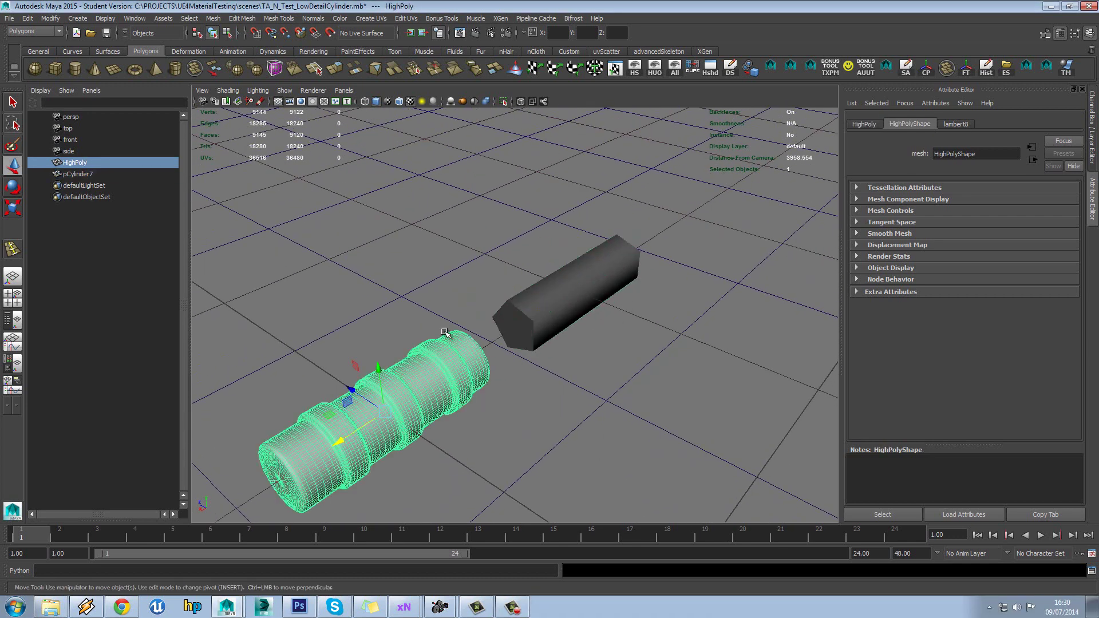
{"action": "left_click", "coordinate": [537, 307]}
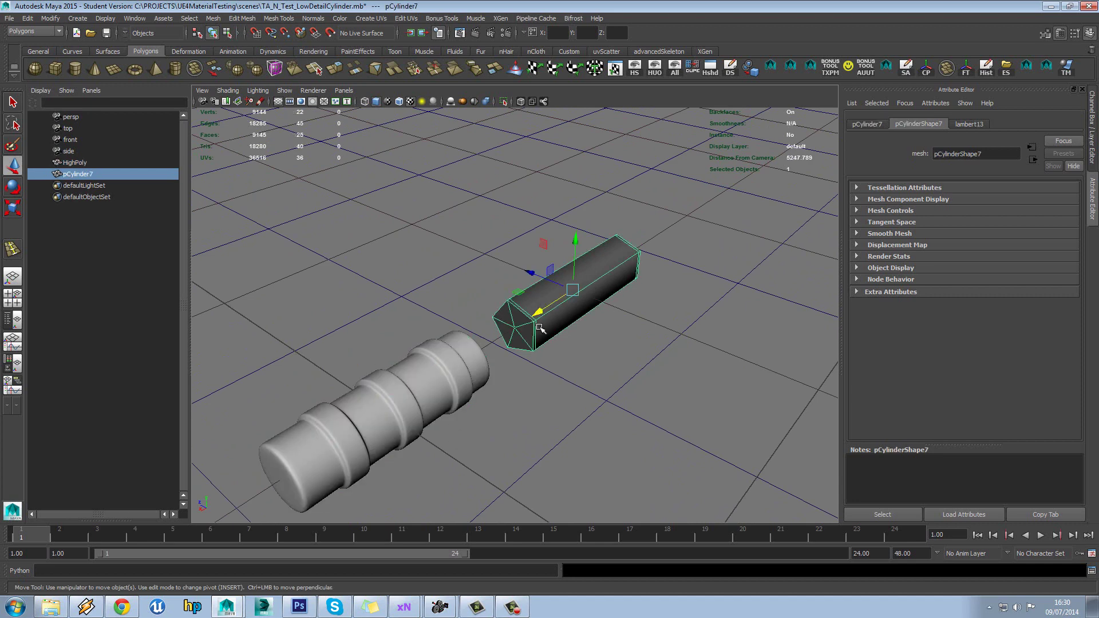
{"action": "mouse_move", "coordinate": [541, 328]}
{"action": "left_mouse_down", "text": "alt"}
{"action": "mouse_move", "coordinate": [564, 324]}
{"action": "mouse_move", "coordinate": [556, 344]}
{"action": "left_mouse_up", "text": "alt"}
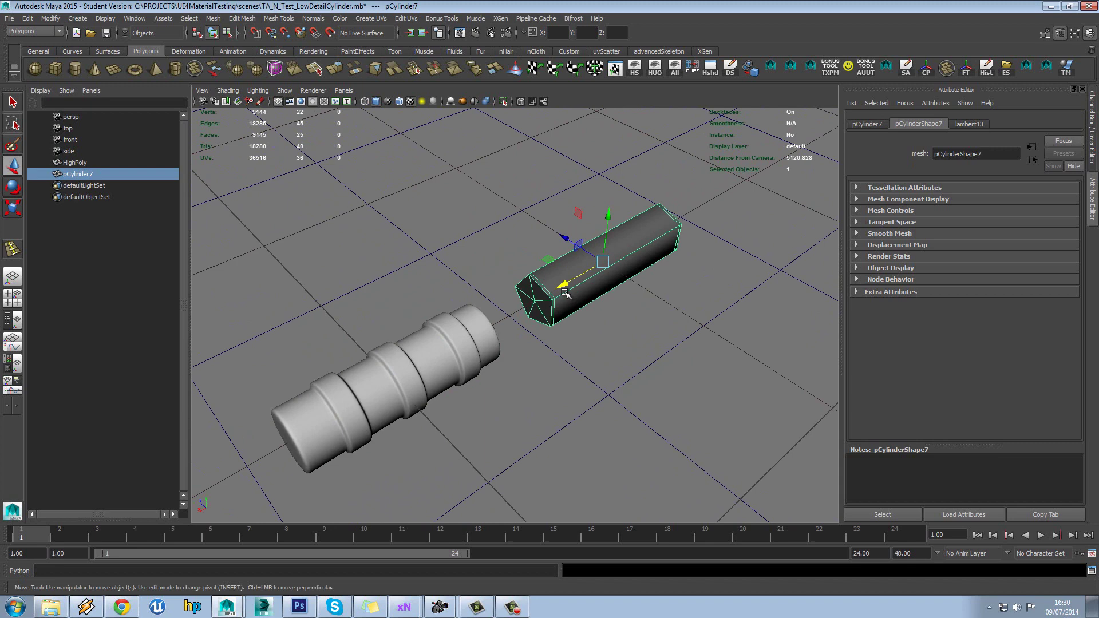
{"action": "left_click", "coordinate": [479, 265]}
{"action": "left_click_drag", "start_coordinate": [569, 274], "coordinate": [557, 275], "text": "alt"}
{"action": "right_click_drag", "start_coordinate": [557, 274], "coordinate": [578, 279], "text": "alt"}
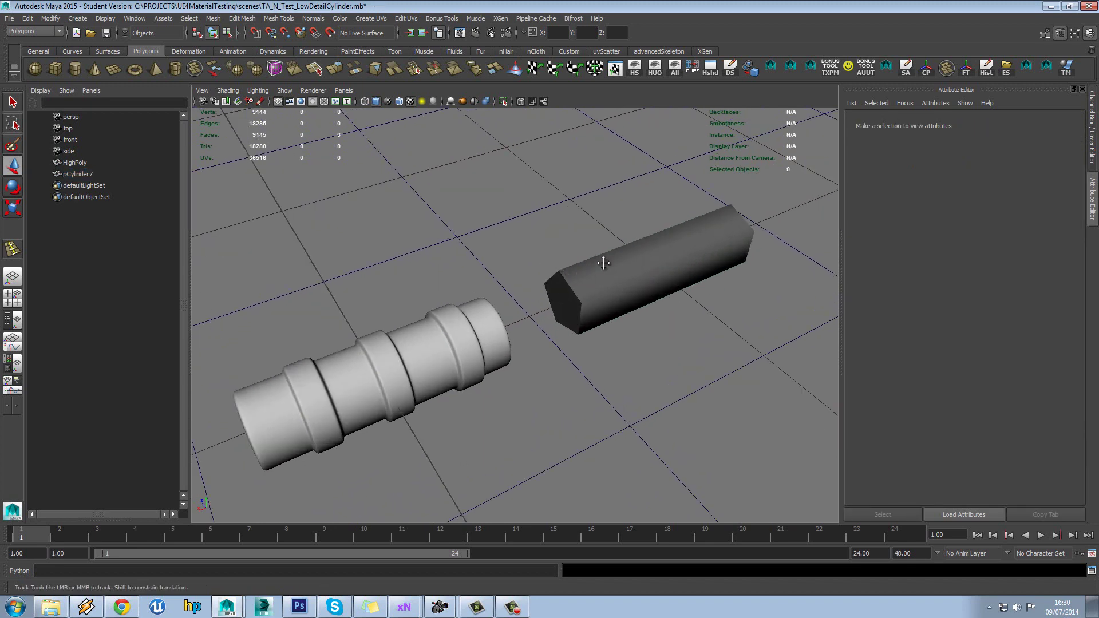
{"action": "middle_click_drag", "start_coordinate": [603, 263], "coordinate": [610, 267], "text": "alt"}
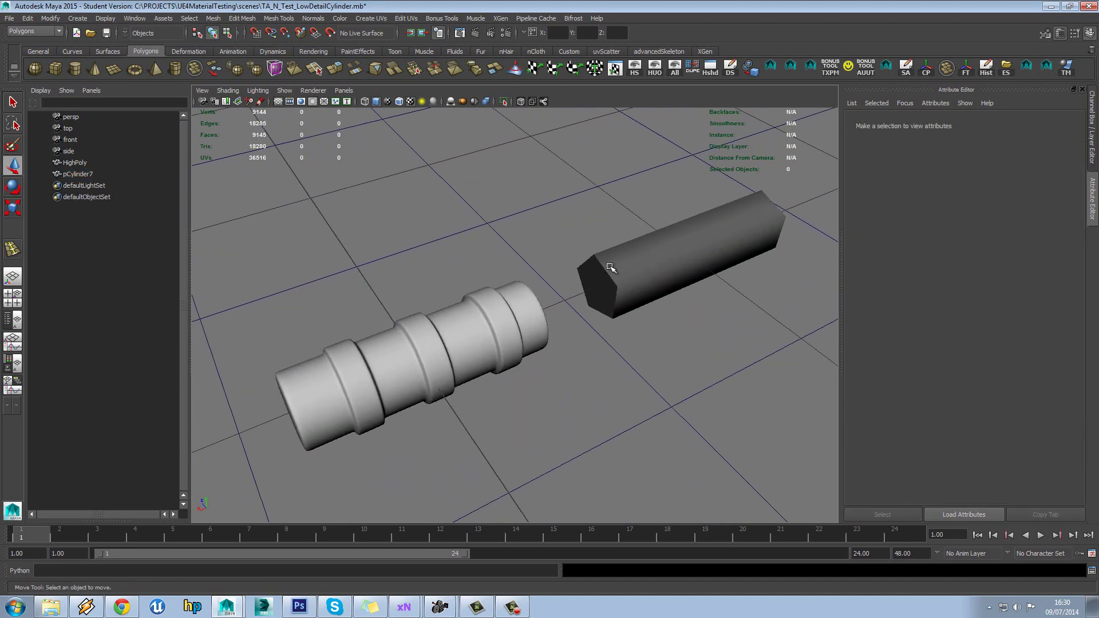
{"action": "left_click", "coordinate": [633, 283]}
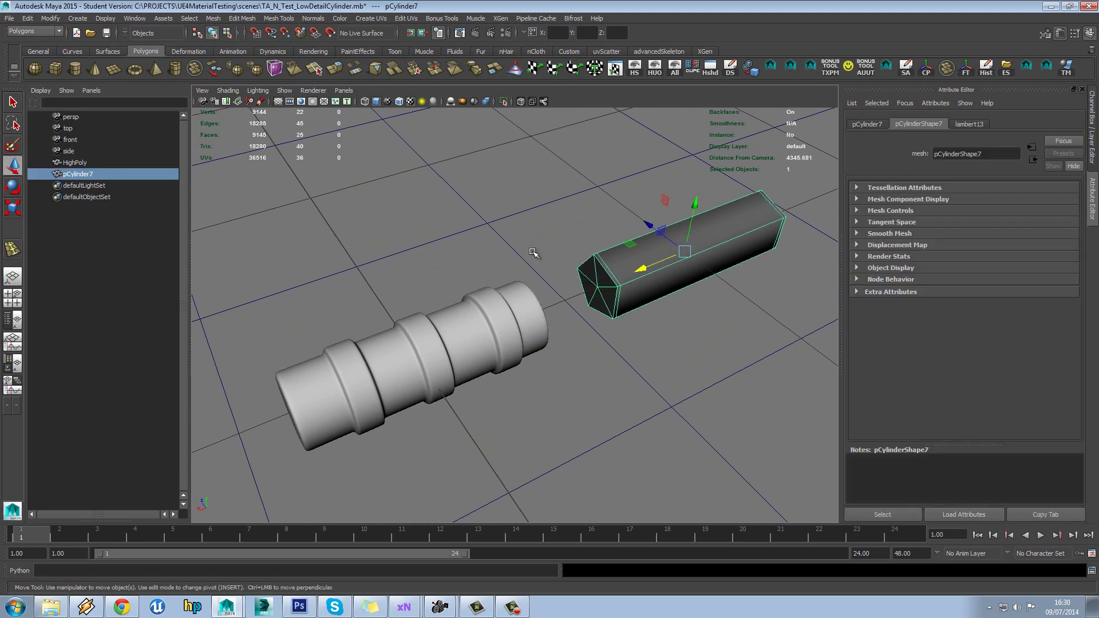
Reorient the view, checking the high-poly cylinder before reselecting the low-poly one
{"action": "left_click_drag", "start_coordinate": [519, 241], "coordinate": [539, 248], "text": "alt"}
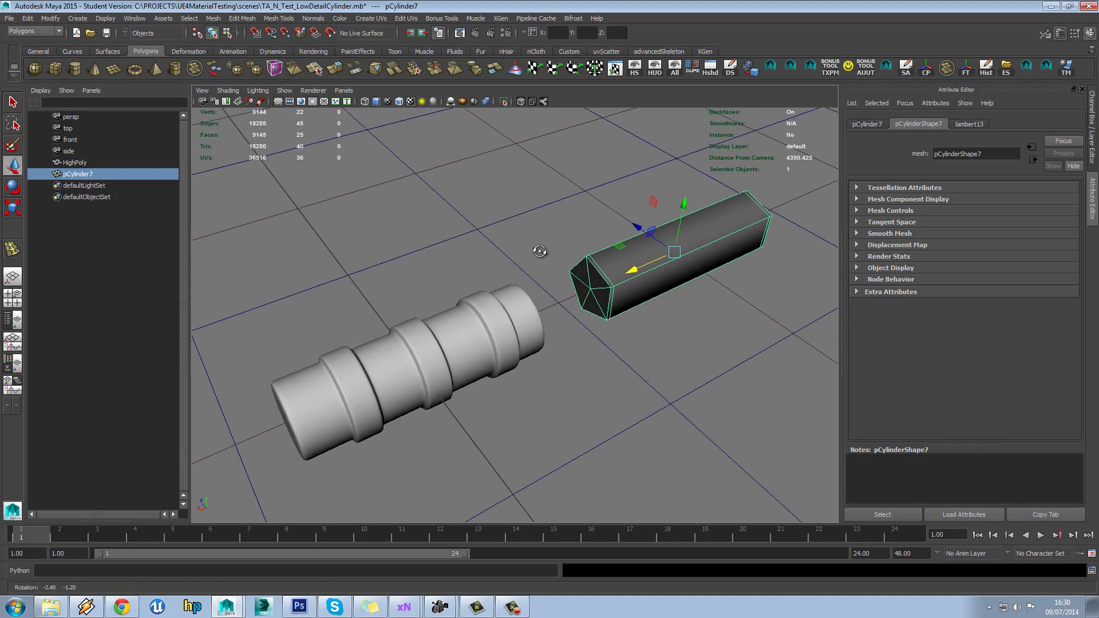
{"action": "left_click", "coordinate": [538, 232]}
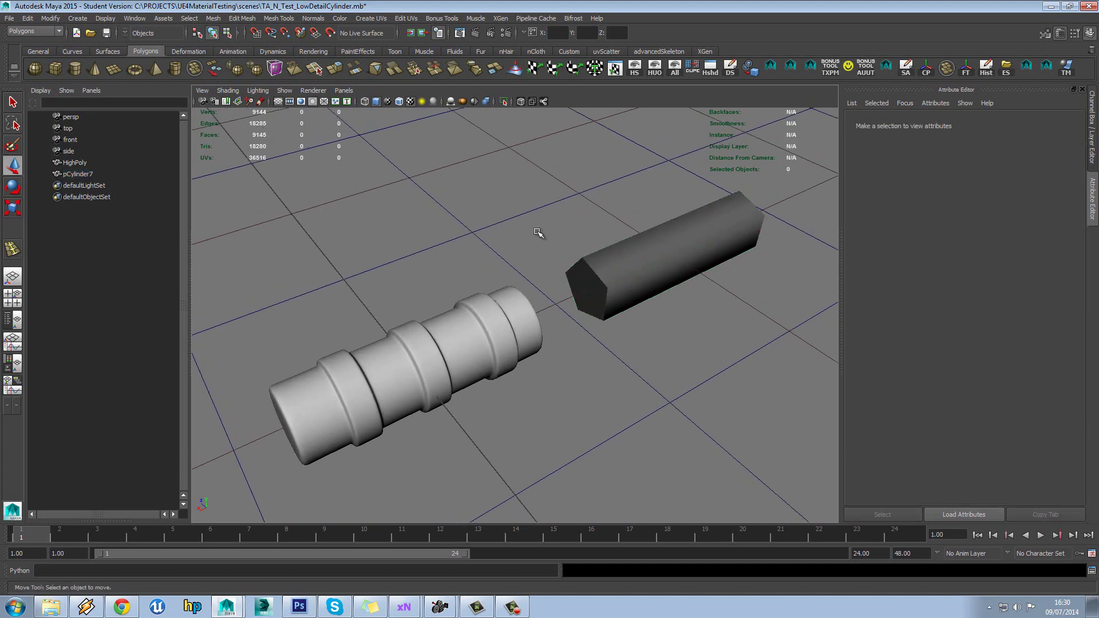
{"action": "left_click_drag", "start_coordinate": [562, 252], "coordinate": [576, 253], "text": "alt"}
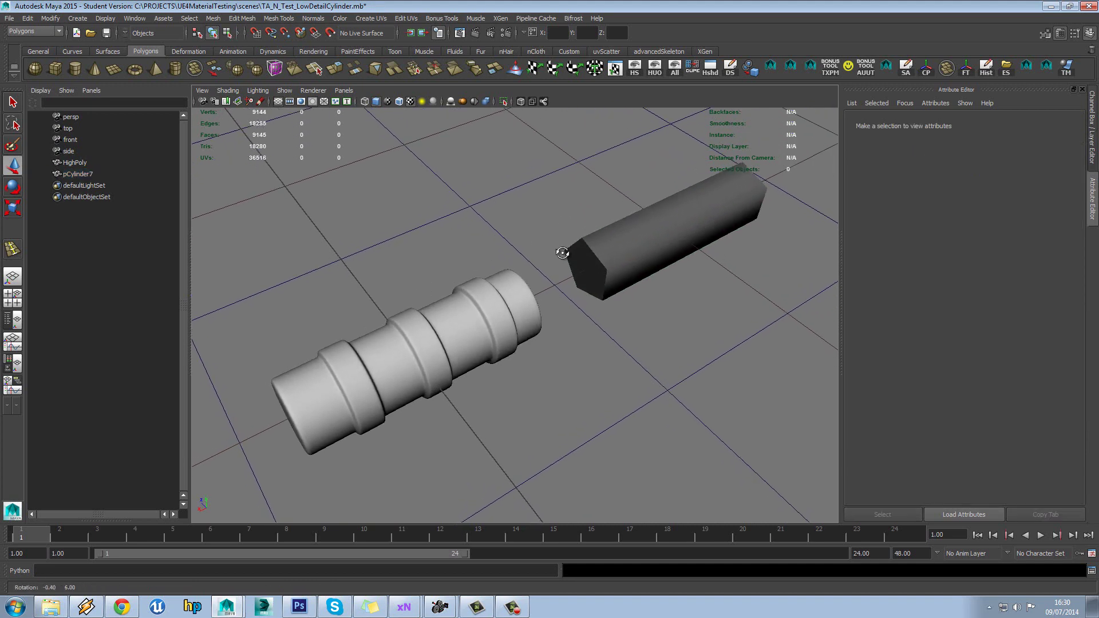
{"action": "left_click", "coordinate": [614, 253]}
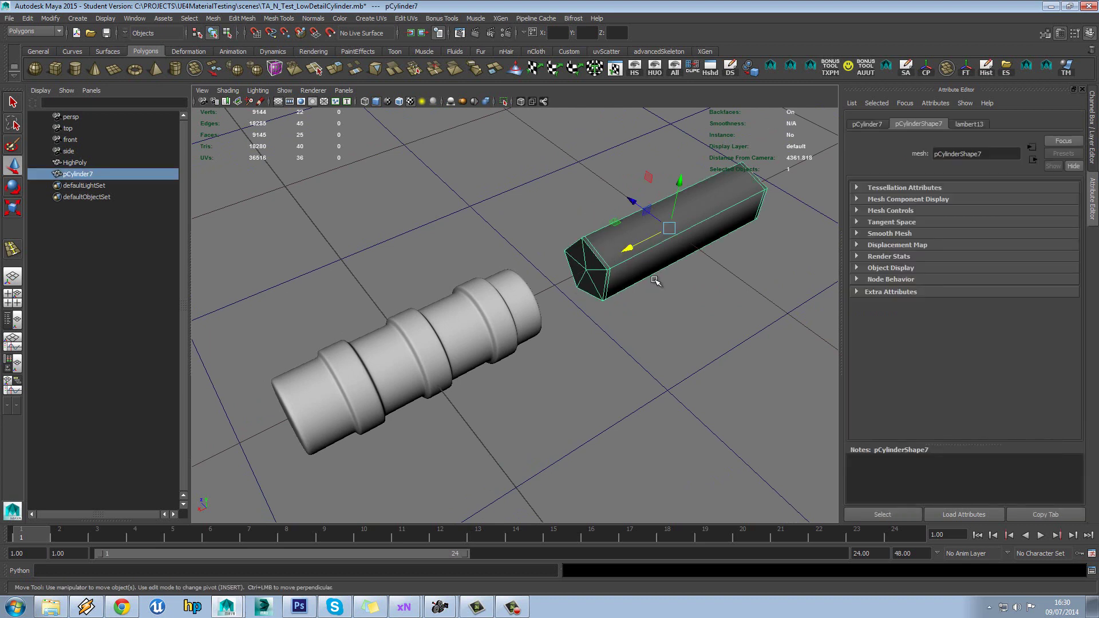
{"action": "left_click_drag", "start_coordinate": [642, 270], "coordinate": [675, 257], "text": "alt"}
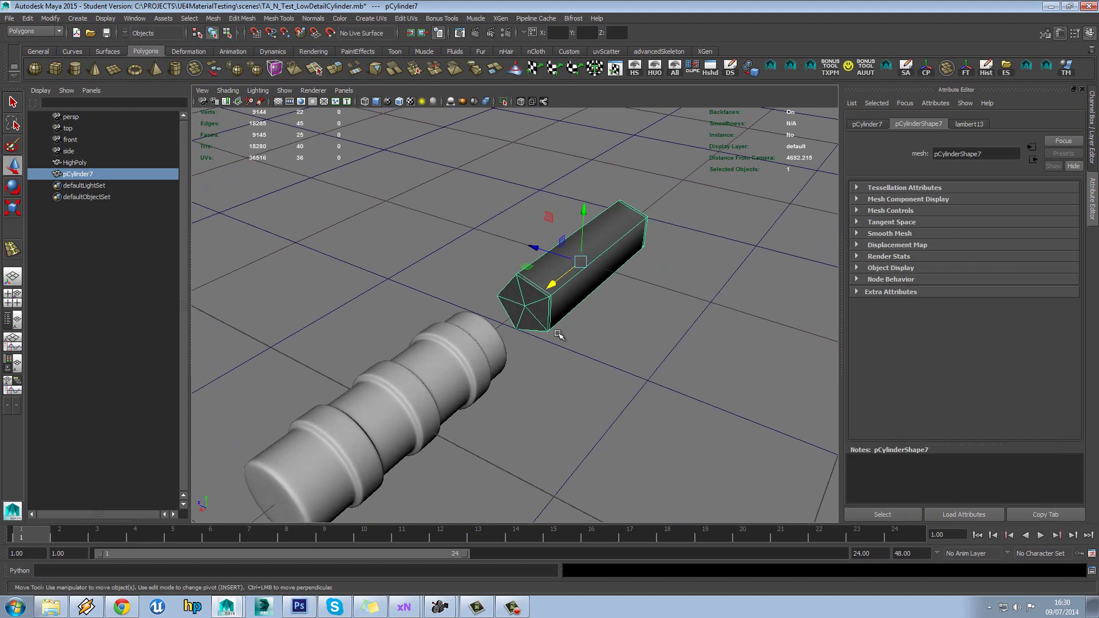
{"action": "left_click", "coordinate": [466, 373]}
{"action": "left_click", "coordinate": [558, 272]}
{"action": "left_click_drag", "start_coordinate": [558, 272], "coordinate": [580, 273], "text": "alt"}
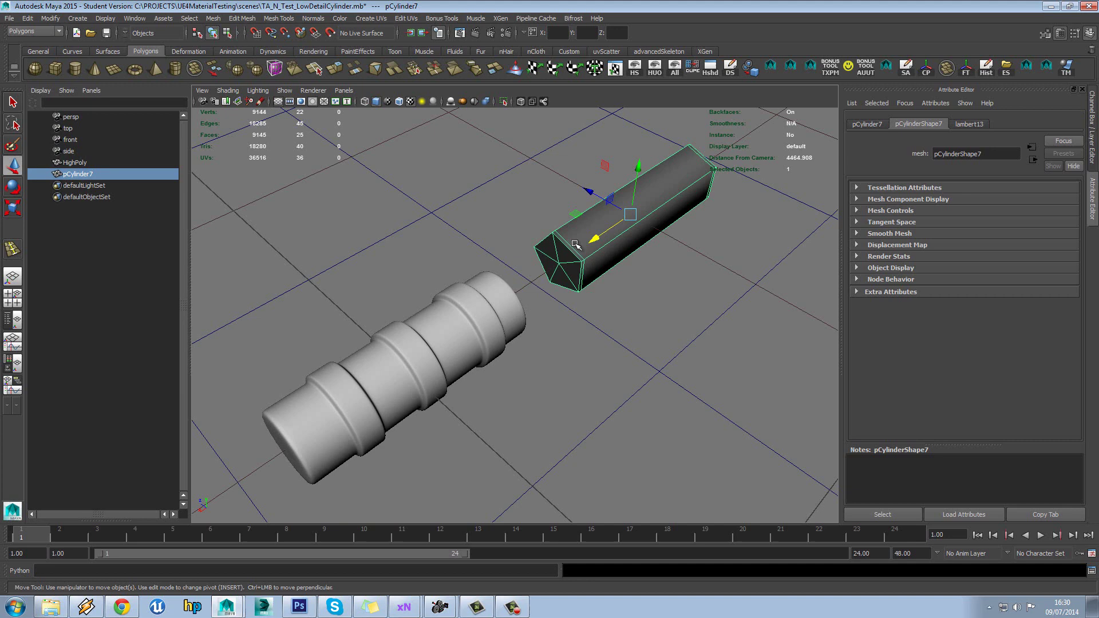
{"action": "left_click_drag", "start_coordinate": [555, 262], "coordinate": [589, 293], "text": "alt"}
{"action": "left_click", "coordinate": [626, 302]}
Pan and zoom toward the low-poly cylinder and select it again
{"action": "middle_click_drag", "start_coordinate": [626, 303], "coordinate": [579, 328], "text": "alt"}
{"action": "scroll", "coordinate": [580, 328], "scroll_direction": "up", "scroll_amount": 3}
{"action": "left_click", "coordinate": [533, 315]}
{"action": "left_click_drag", "start_coordinate": [533, 314], "coordinate": [526, 315], "text": "alt"}
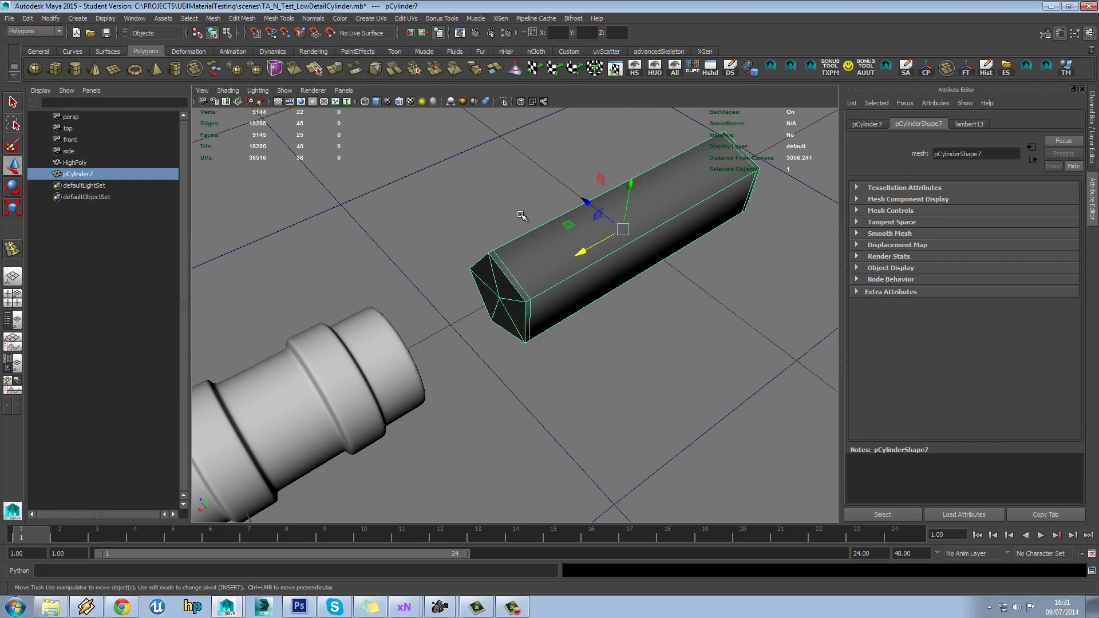
{"action": "left_click", "coordinate": [616, 362]}
{"action": "left_click_drag", "start_coordinate": [616, 363], "coordinate": [566, 282], "text": "alt"}
{"action": "left_click", "coordinate": [486, 298]}
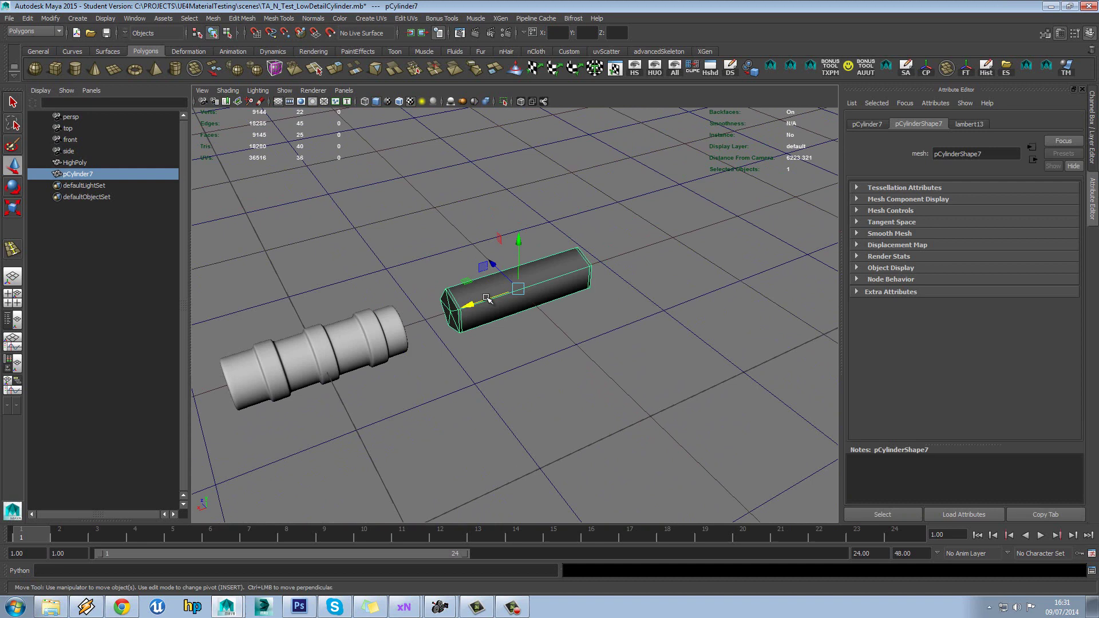
Slide the low-poly cylinder onto the high-poly one with X grid snapping
{"action": "left_click_drag", "start_coordinate": [487, 298], "coordinate": [403, 344], "text": "alt"}
{"action": "key", "text": "x"}
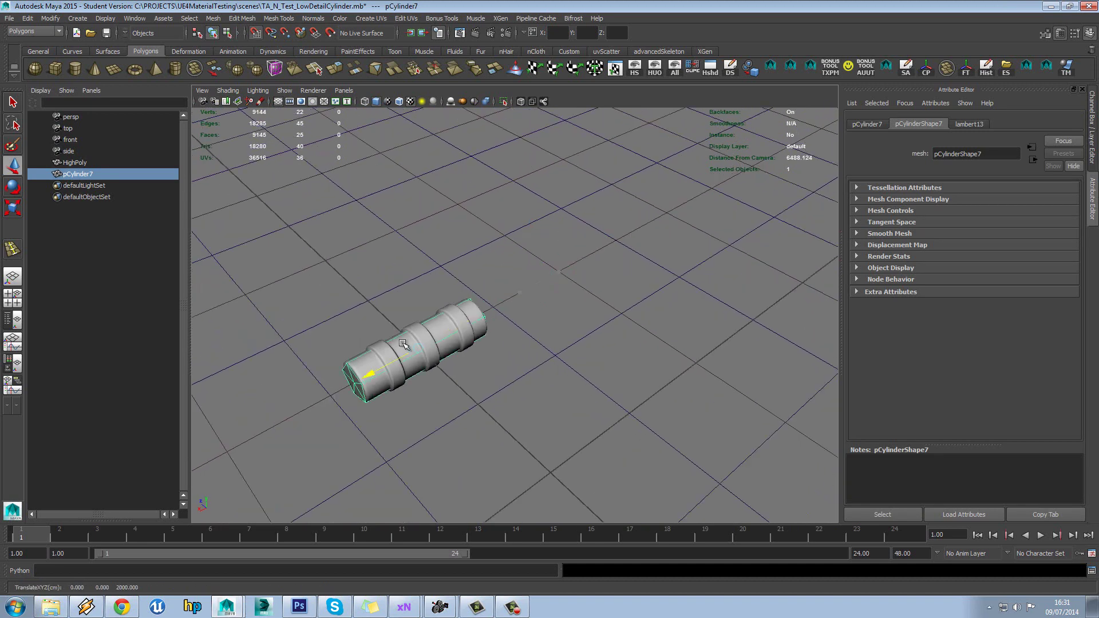
{"action": "middle_click_drag", "start_coordinate": [402, 344], "coordinate": [550, 314], "text": "alt"}
{"action": "scroll", "coordinate": [553, 314], "scroll_direction": "up", "scroll_amount": 5}
{"action": "left_click_drag", "start_coordinate": [554, 314], "coordinate": [548, 312], "text": "alt"}
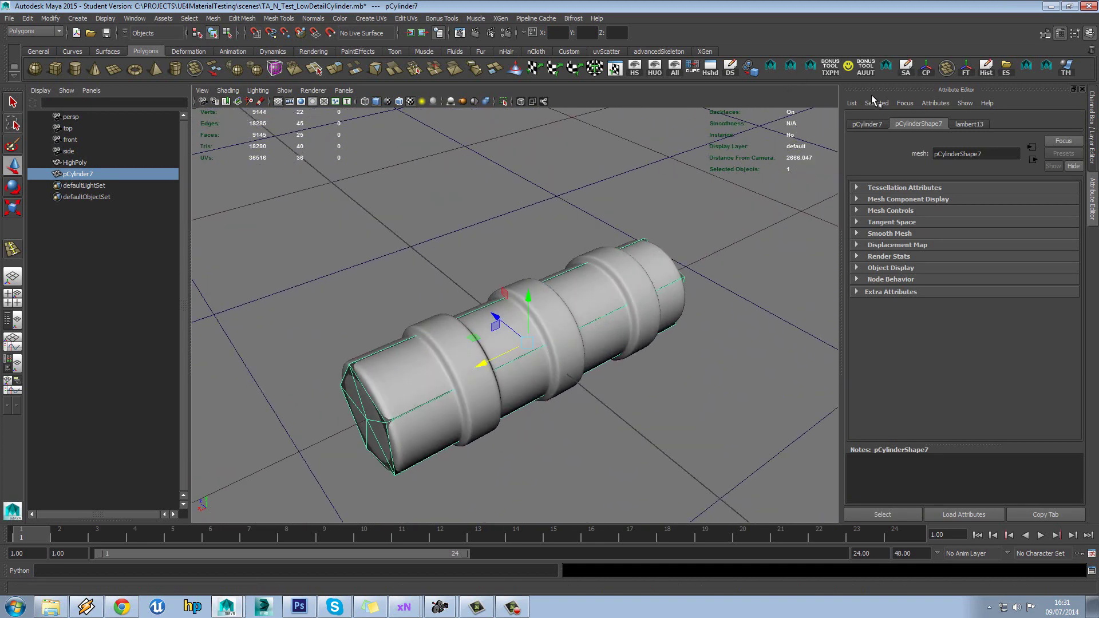
Bring up Transfer Maps with an empty target list and Source Meshes expanded, moved right
{"action": "left_click", "coordinate": [1066, 68]}
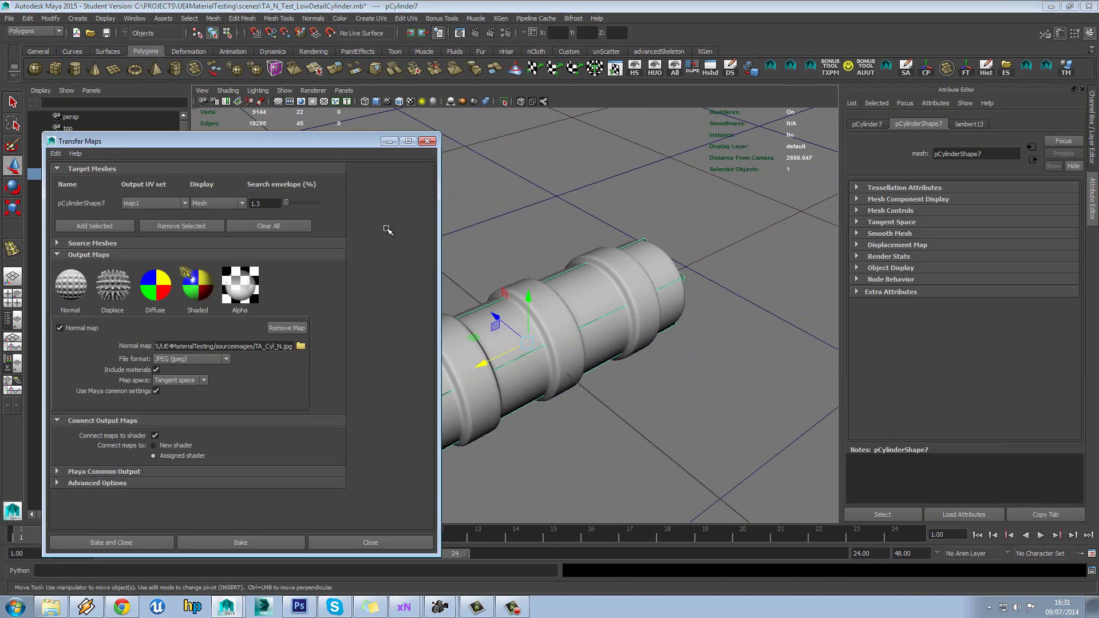
{"action": "left_click", "coordinate": [253, 226]}
{"action": "left_click", "coordinate": [280, 240]}
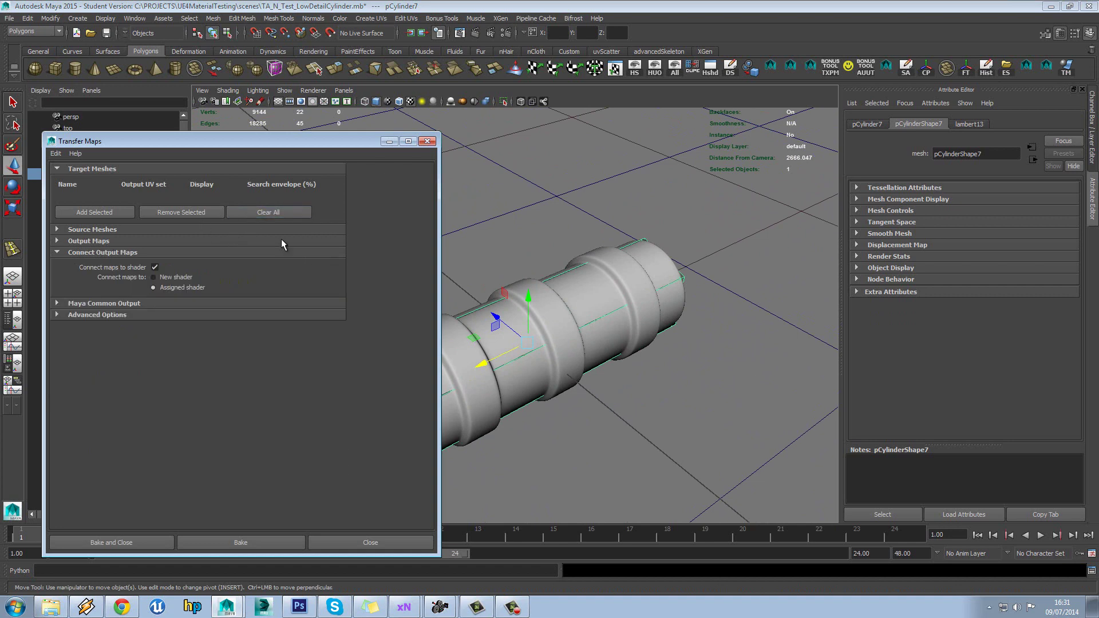
{"action": "left_click", "coordinate": [138, 231]}
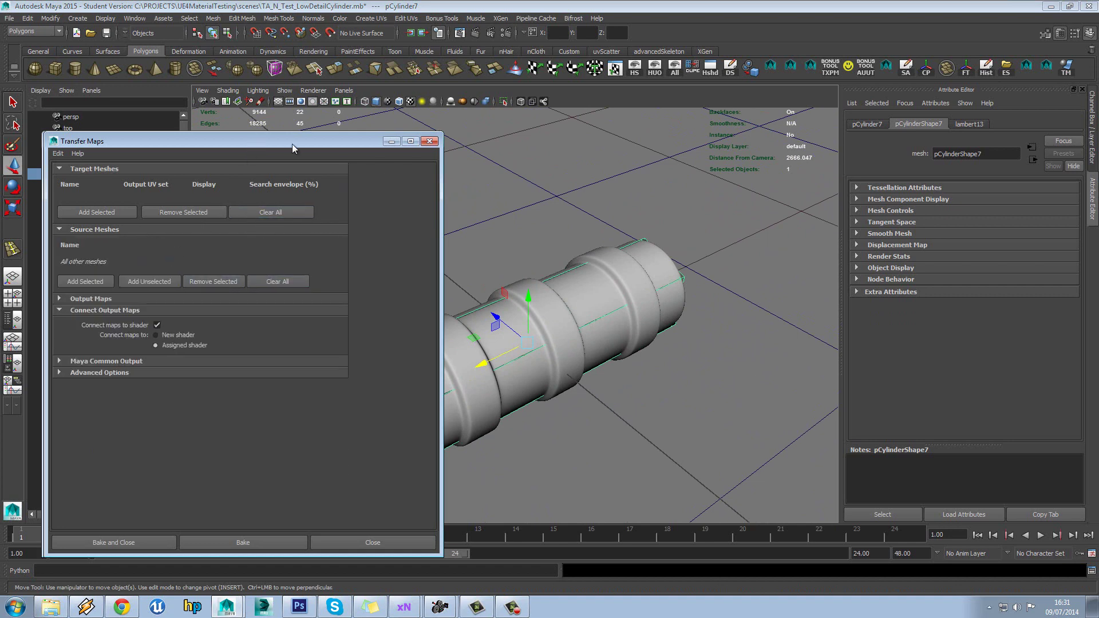
{"action": "left_click_drag", "start_coordinate": [291, 143], "coordinate": [793, 249]}
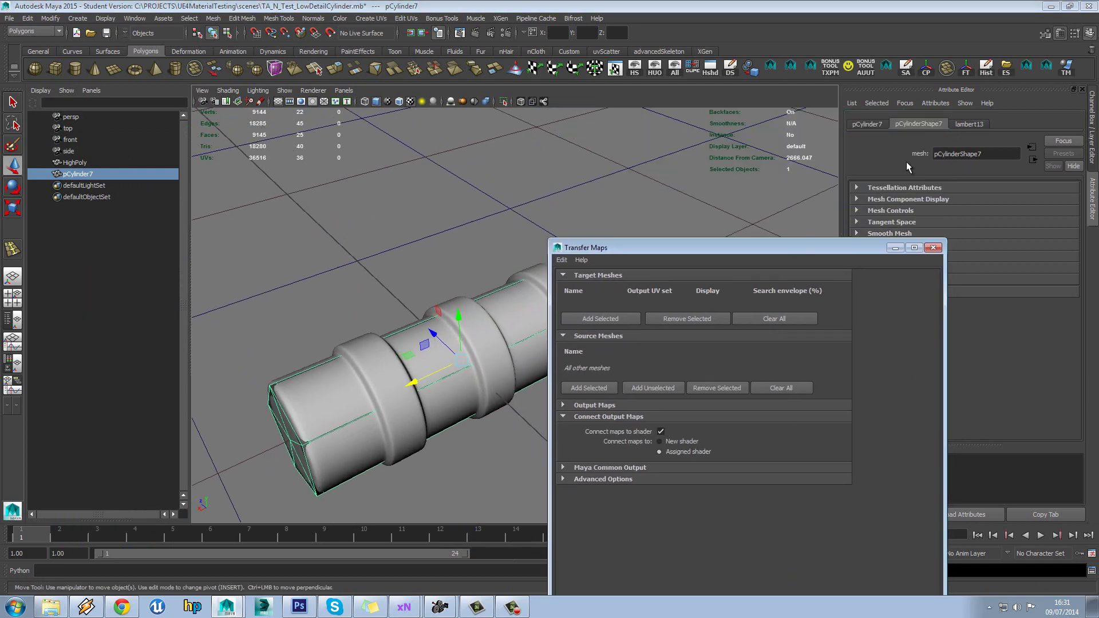
Rename pCylinder7 to LowPoly in the Attribute Editor
{"action": "left_click", "coordinate": [867, 123]}
{"action": "type", "text": "LowPo"}
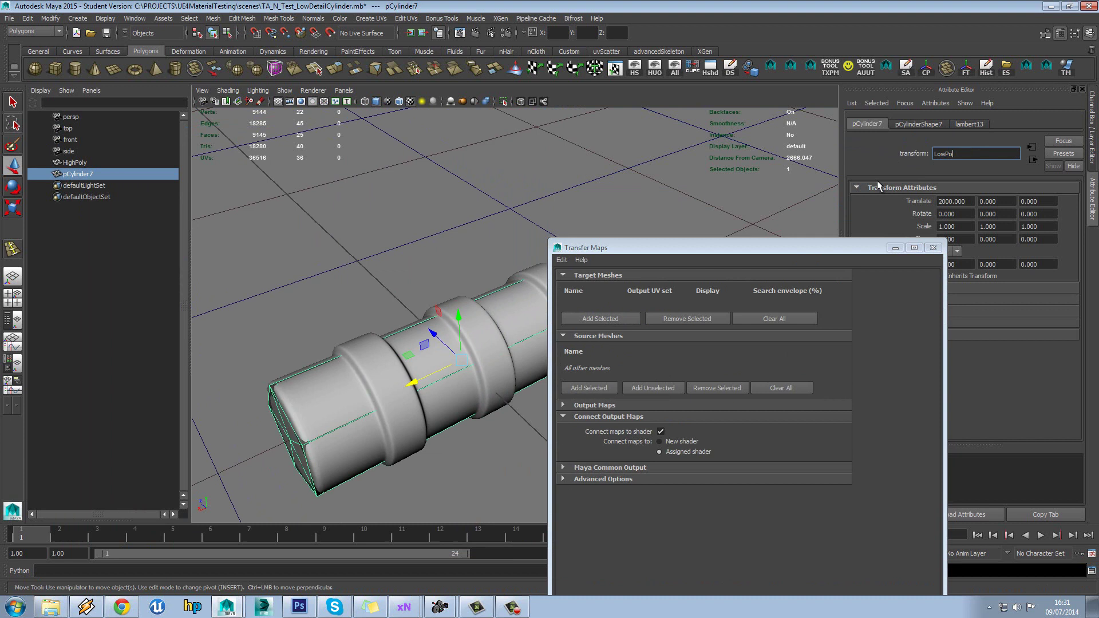
{"action": "type", "text": "ly"}
{"action": "key", "text": "Return"}
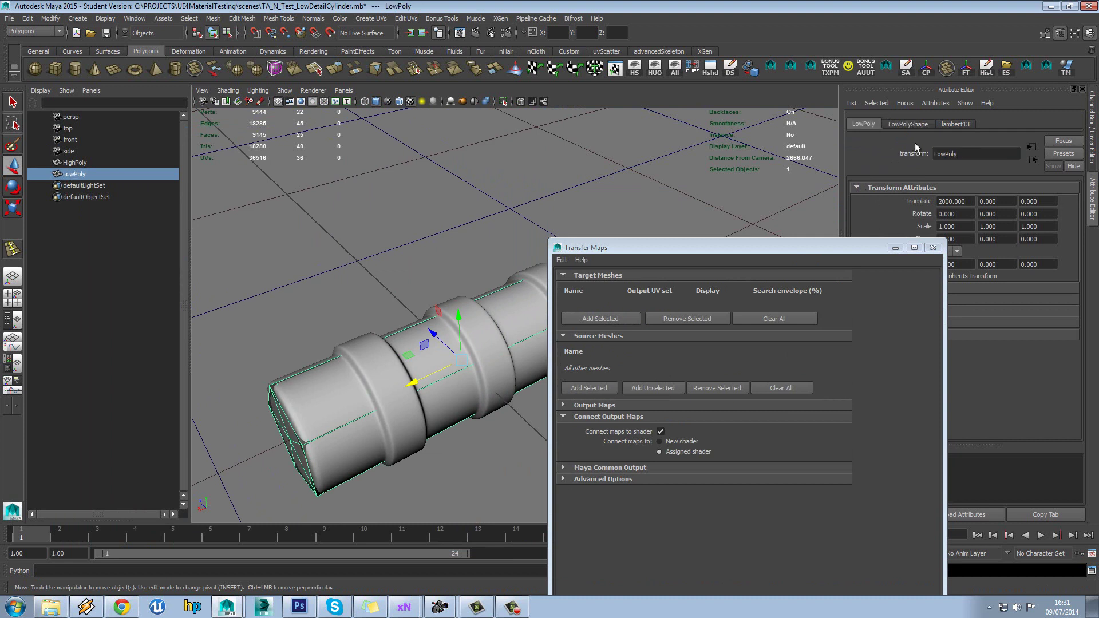
Add LowPoly as the bake target and HighPoly as the source mesh
{"action": "left_click_drag", "start_coordinate": [768, 247], "coordinate": [889, 191]}
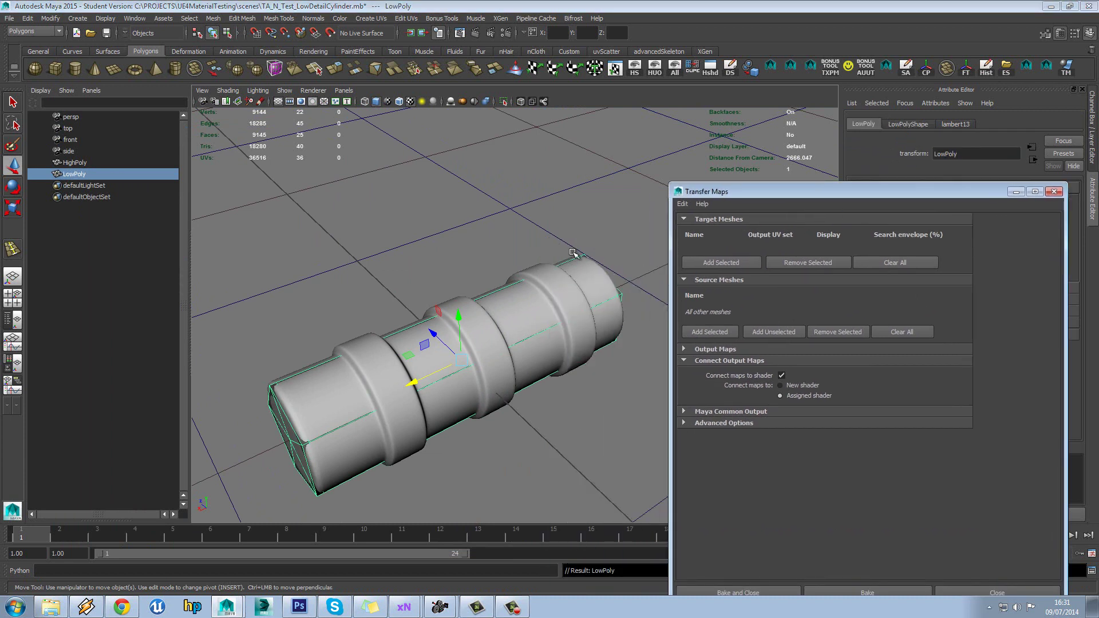
{"action": "left_click", "coordinate": [735, 262]}
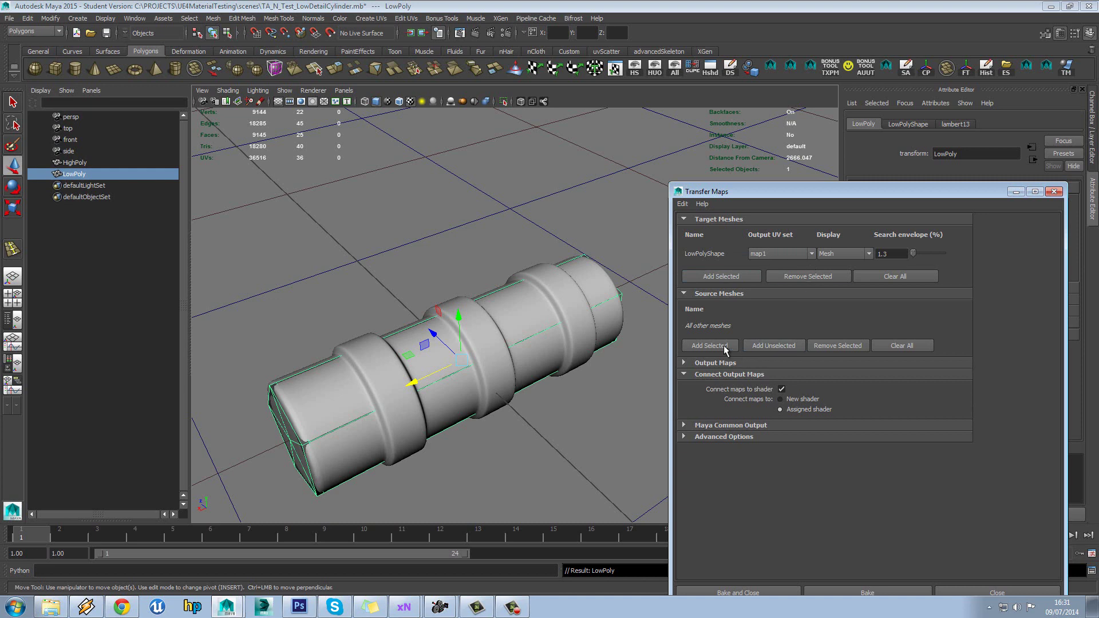
{"action": "left_click", "coordinate": [74, 163]}
{"action": "left_click", "coordinate": [709, 345]}
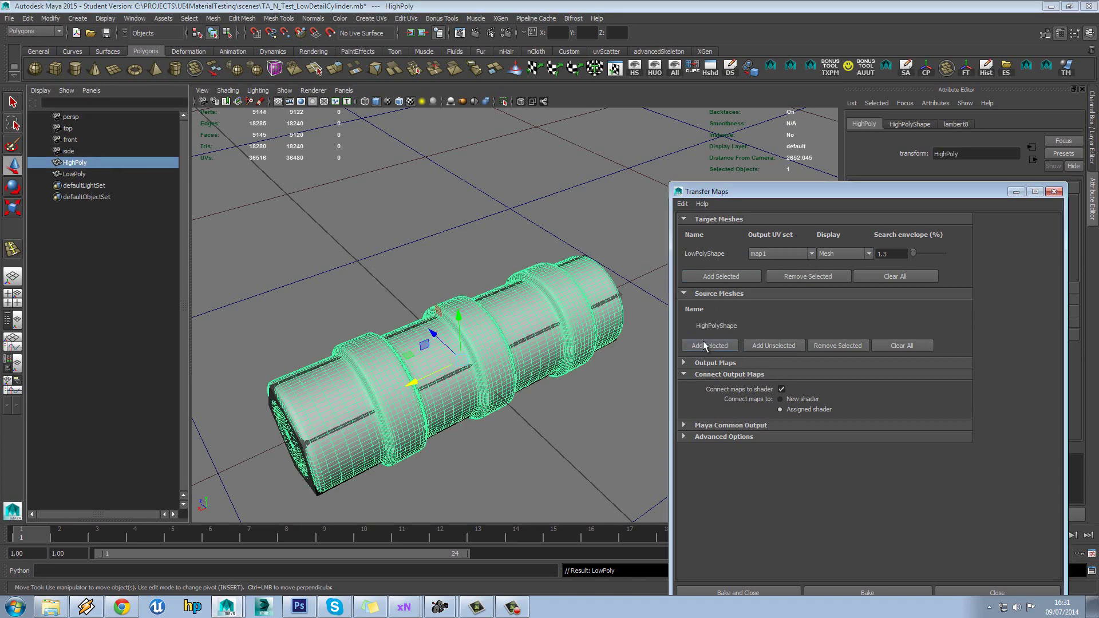
{"action": "left_click", "coordinate": [717, 363]}
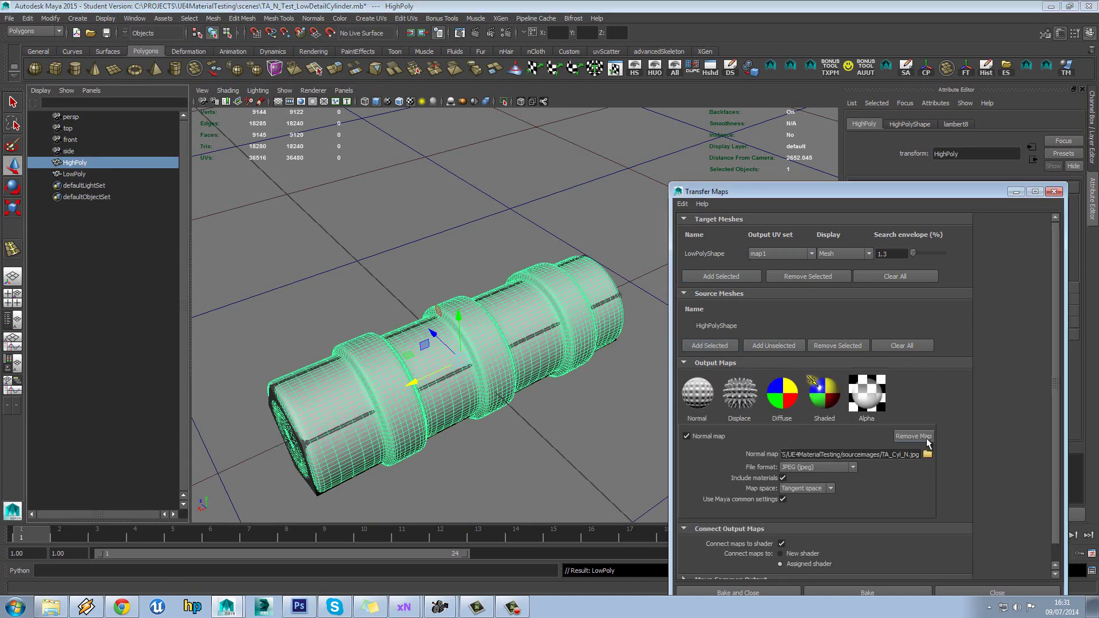
Add a Normal output map and set its file format to JPEG
{"action": "left_click", "coordinate": [914, 444]}
{"action": "left_click", "coordinate": [713, 391]}
{"action": "scroll", "coordinate": [801, 435], "scroll_direction": "down", "scroll_amount": 1}
{"action": "left_click", "coordinate": [825, 450]}
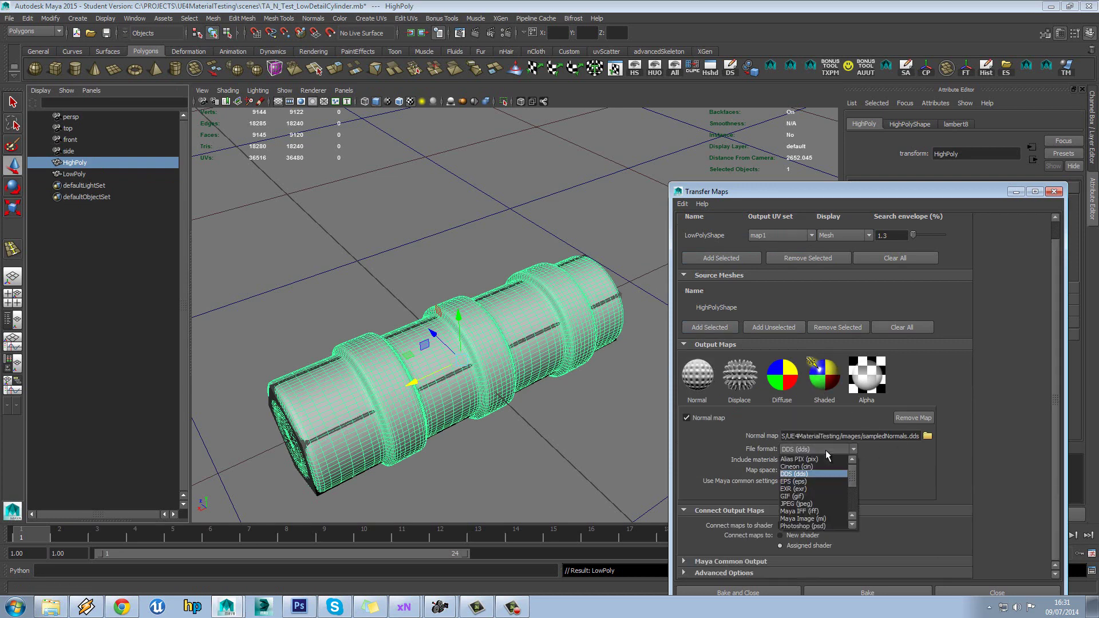
{"action": "left_click", "coordinate": [823, 498]}
Set the map's save path to sourceimages as a JPEG named TA_CylLow_N
{"action": "left_click", "coordinate": [928, 436]}
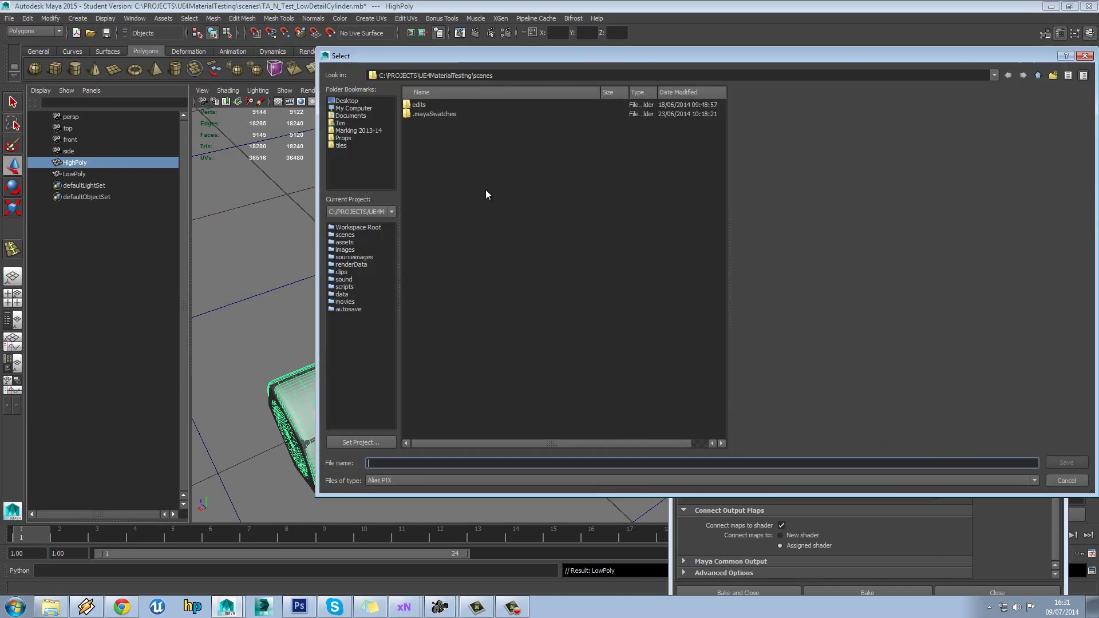
{"action": "left_click", "coordinate": [362, 257]}
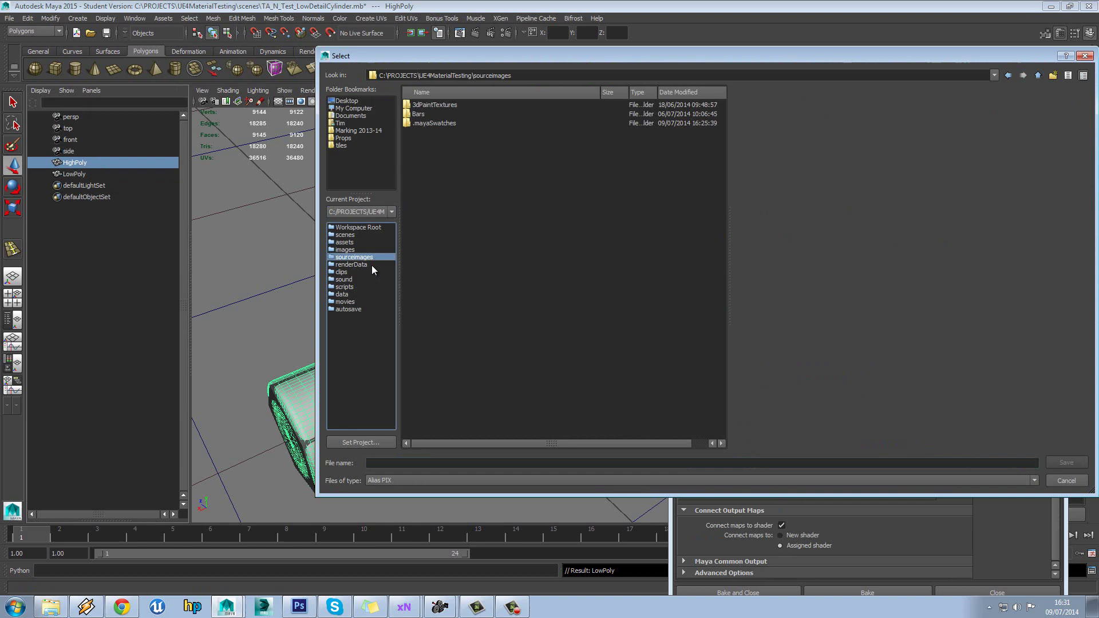
{"action": "left_click", "coordinate": [423, 481]}
{"action": "left_click", "coordinate": [433, 528]}
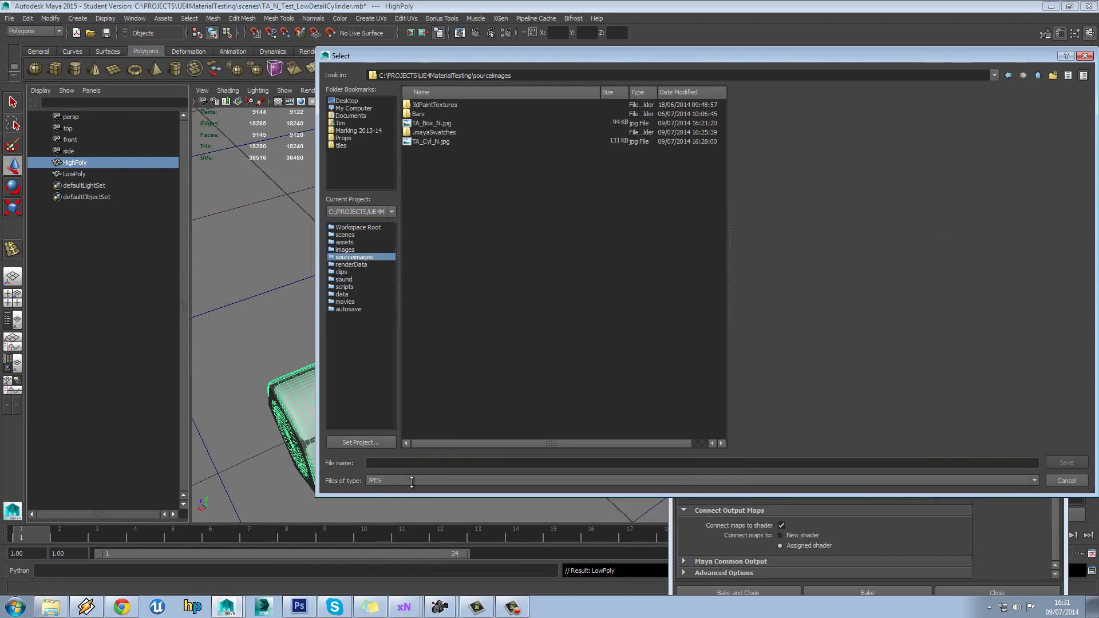
{"action": "left_click", "coordinate": [395, 462]}
{"action": "type", "text": "TA_"}
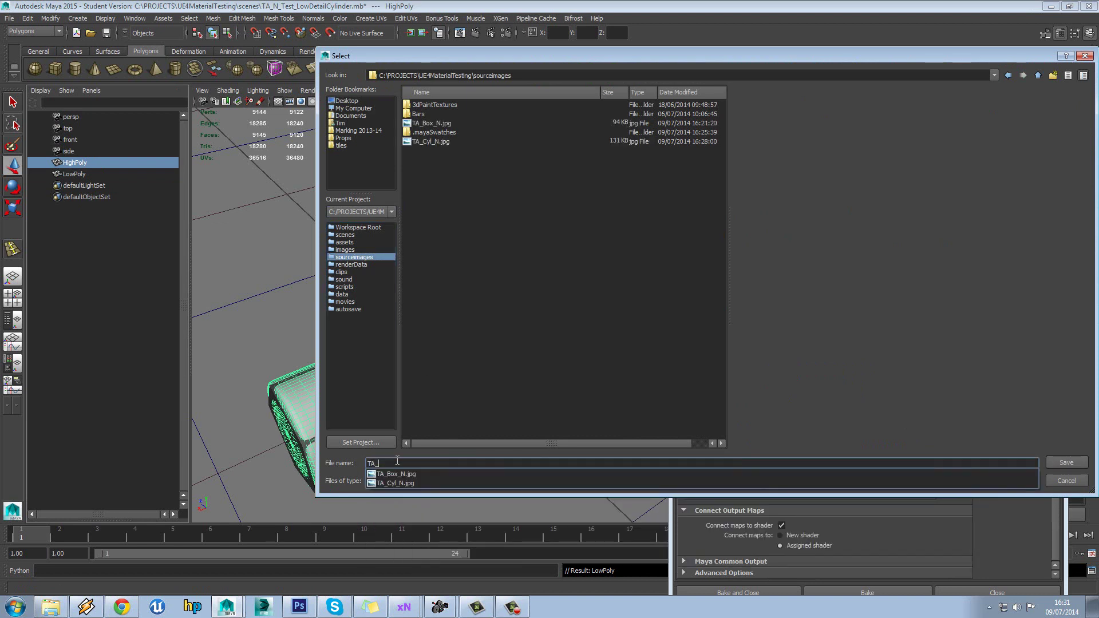
{"action": "type", "text": "CylLow_N"}
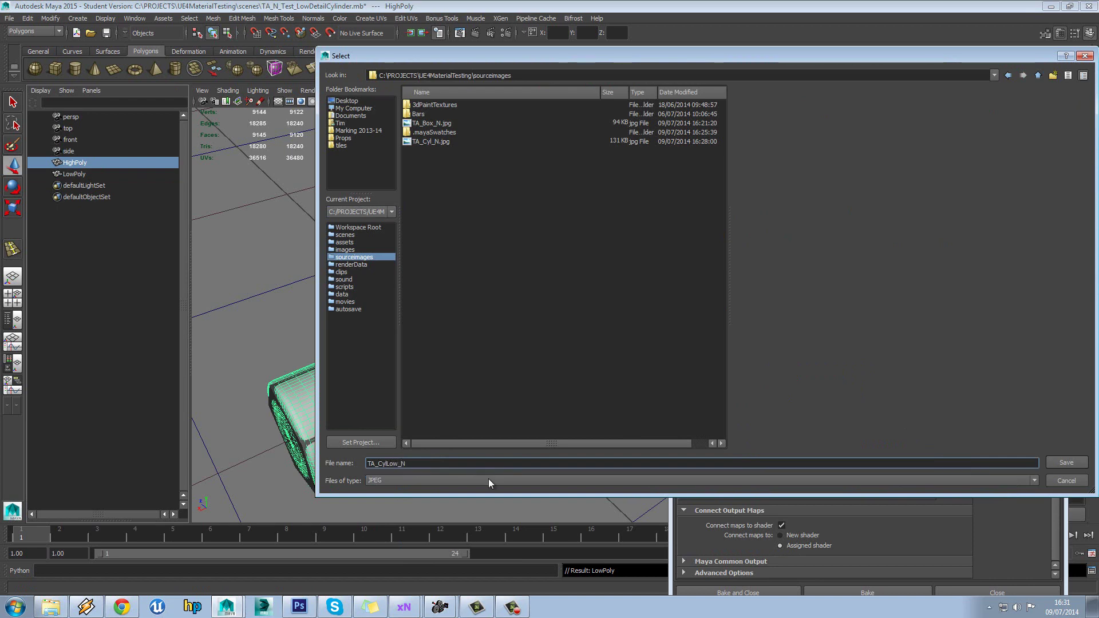
Confirm the TA_CylLow_N.jpg path, review common and advanced options, and bake at 1024×1024
{"action": "left_click", "coordinate": [1052, 464]}
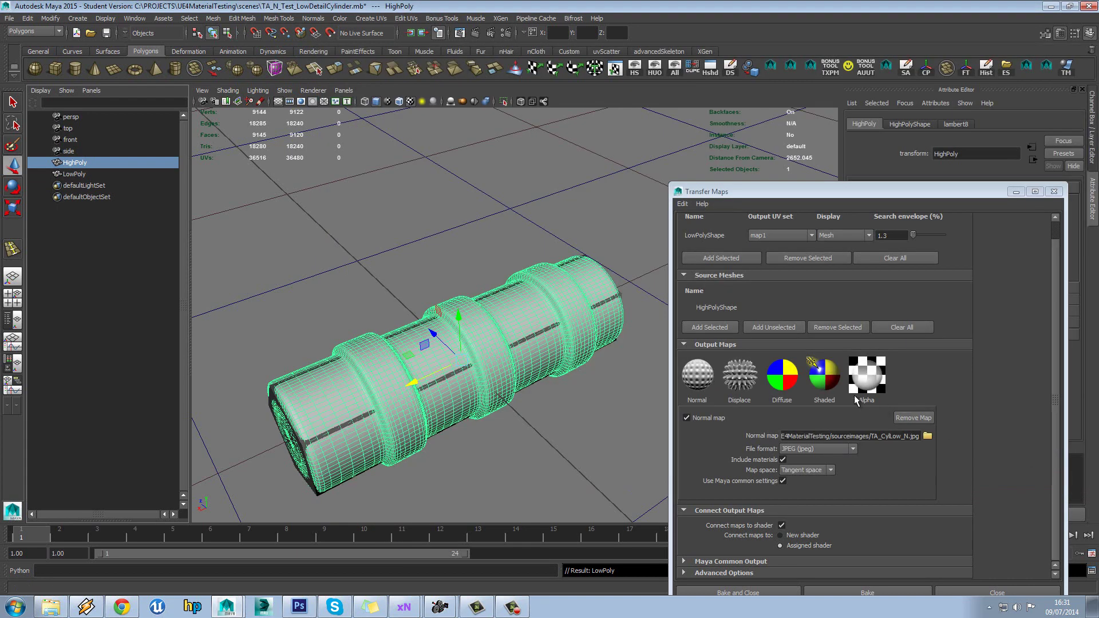
{"action": "left_click_drag", "start_coordinate": [833, 192], "coordinate": [834, 83]}
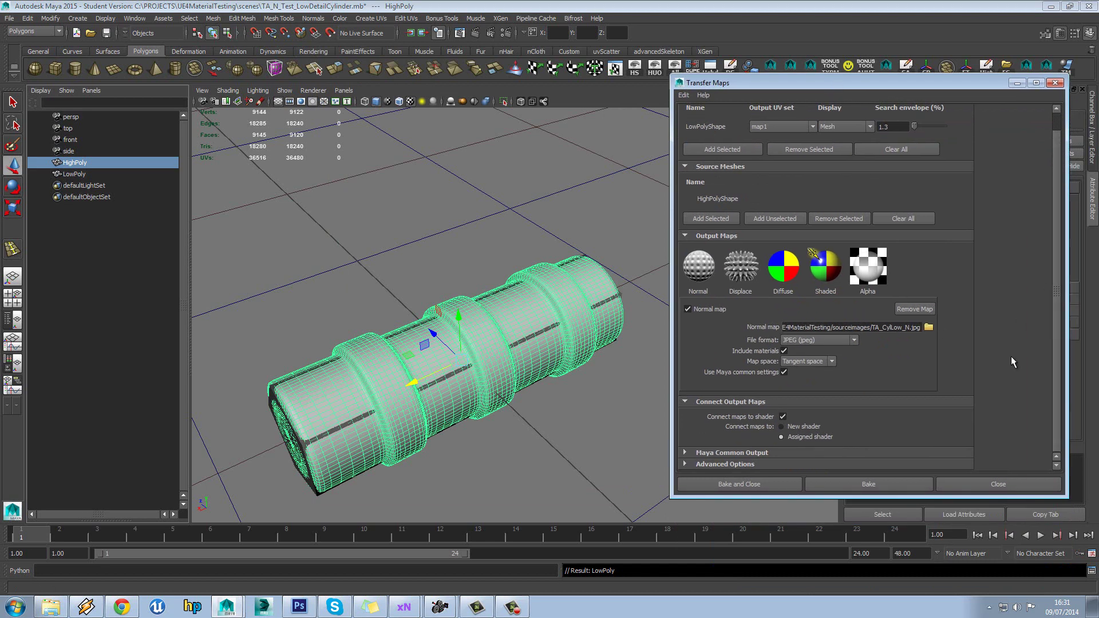
{"action": "left_click", "coordinate": [720, 453]}
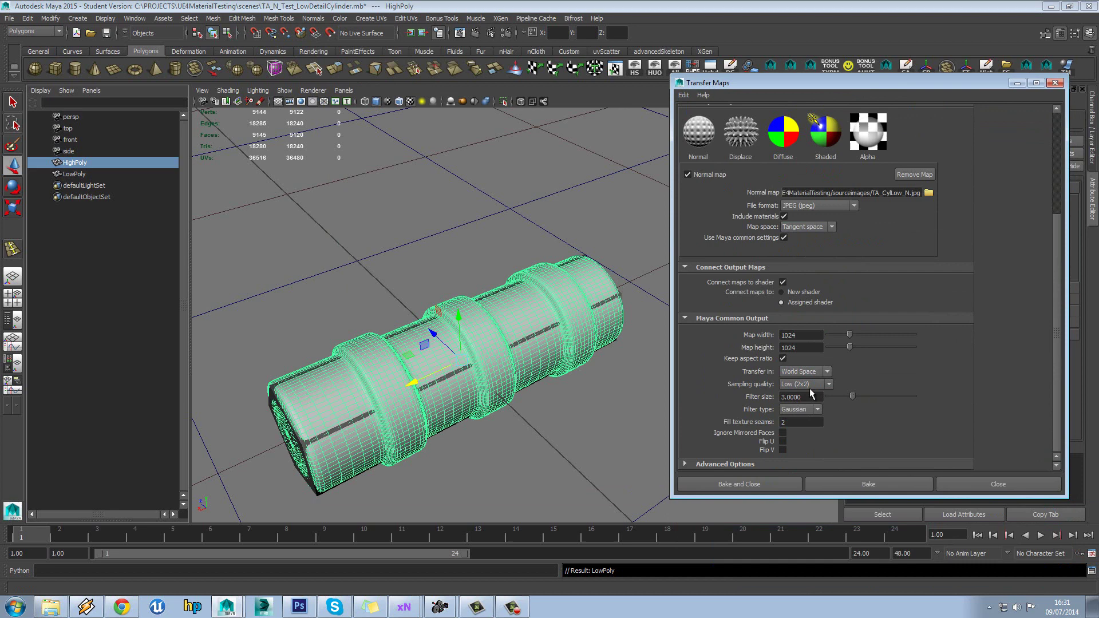
{"action": "left_click", "coordinate": [729, 464]}
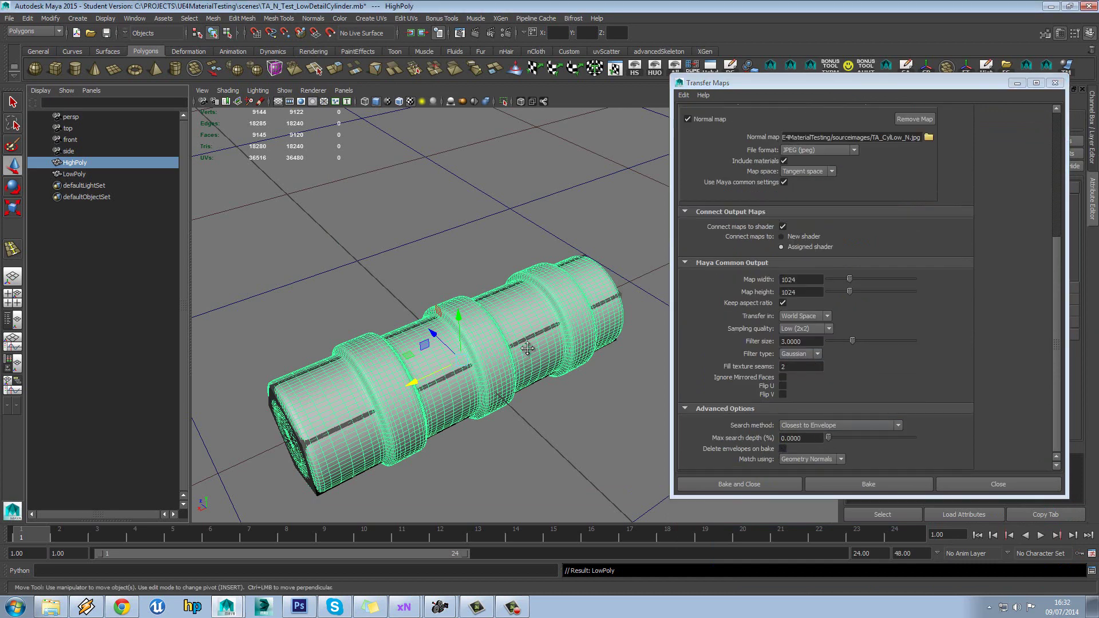
{"action": "middle_click_drag", "start_coordinate": [520, 359], "coordinate": [539, 337], "text": "alt"}
{"action": "left_click", "coordinate": [860, 486]}
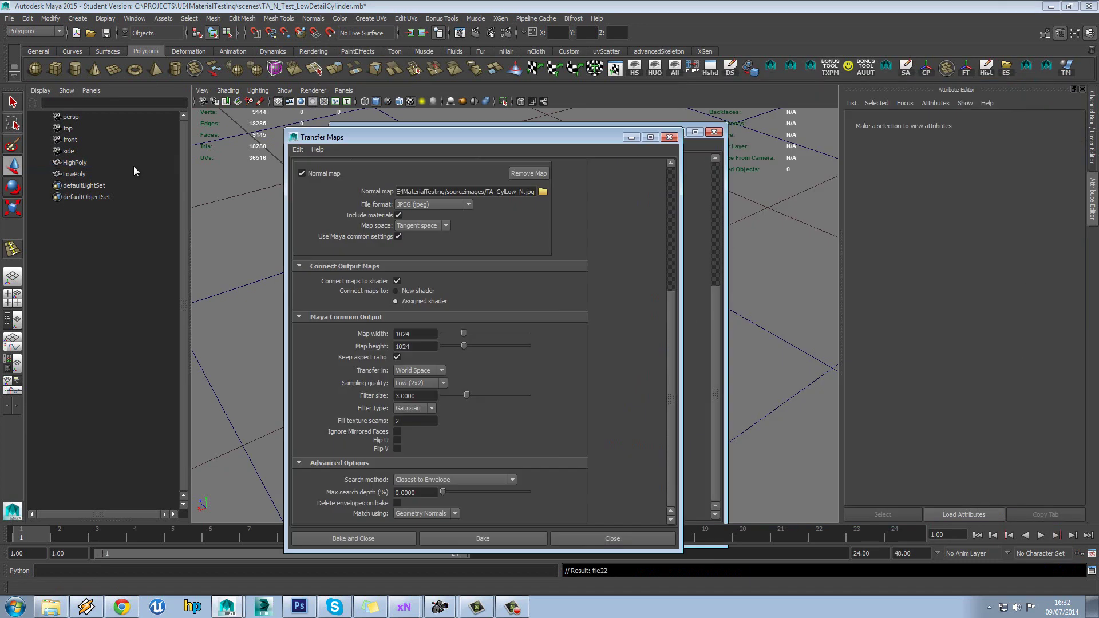
Slide the high-poly cylinder along Z off the low-poly one
{"action": "left_click", "coordinate": [344, 379]}
{"action": "left_click_drag", "start_coordinate": [344, 380], "coordinate": [425, 382], "text": "alt"}
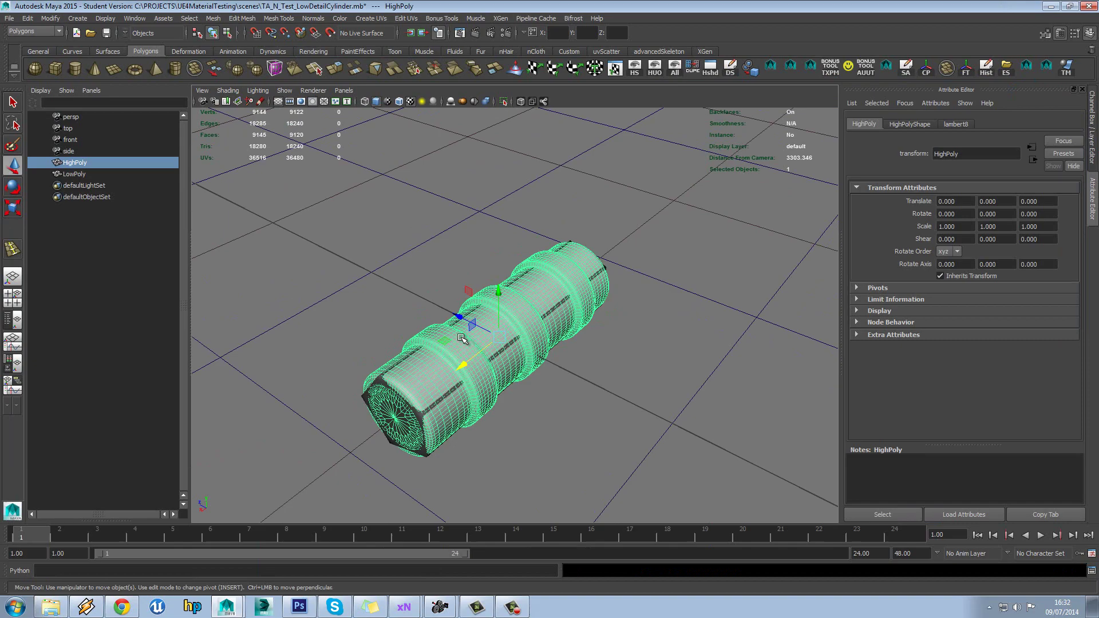
{"action": "left_click_drag", "start_coordinate": [457, 316], "coordinate": [332, 261]}
{"action": "mouse_move", "coordinate": [507, 350]}
{"action": "left_mouse_down", "text": "alt"}
{"action": "mouse_move", "coordinate": [368, 344]}
{"action": "mouse_move", "coordinate": [444, 376]}
{"action": "mouse_move", "coordinate": [527, 360]}
{"action": "mouse_move", "coordinate": [521, 341]}
{"action": "left_mouse_up", "text": "alt"}
{"action": "scroll", "coordinate": [467, 342], "scroll_direction": "up", "scroll_amount": 3}
Select LowPoly and show its lambert13 material settings
{"action": "left_click", "coordinate": [520, 342]}
{"action": "left_click", "coordinate": [599, 407]}
{"action": "mouse_move", "coordinate": [599, 407]}
{"action": "left_mouse_down", "text": "alt"}
{"action": "mouse_move", "coordinate": [624, 385]}
{"action": "mouse_move", "coordinate": [588, 405]}
{"action": "mouse_move", "coordinate": [500, 407]}
{"action": "mouse_move", "coordinate": [630, 411]}
{"action": "mouse_move", "coordinate": [499, 416]}
{"action": "mouse_move", "coordinate": [610, 414]}
{"action": "left_mouse_up", "text": "alt"}
{"action": "scroll", "coordinate": [589, 401], "scroll_direction": "down", "scroll_amount": 6}
{"action": "left_click", "coordinate": [504, 318]}
{"action": "scroll", "coordinate": [677, 296], "scroll_direction": "up", "scroll_amount": 5}
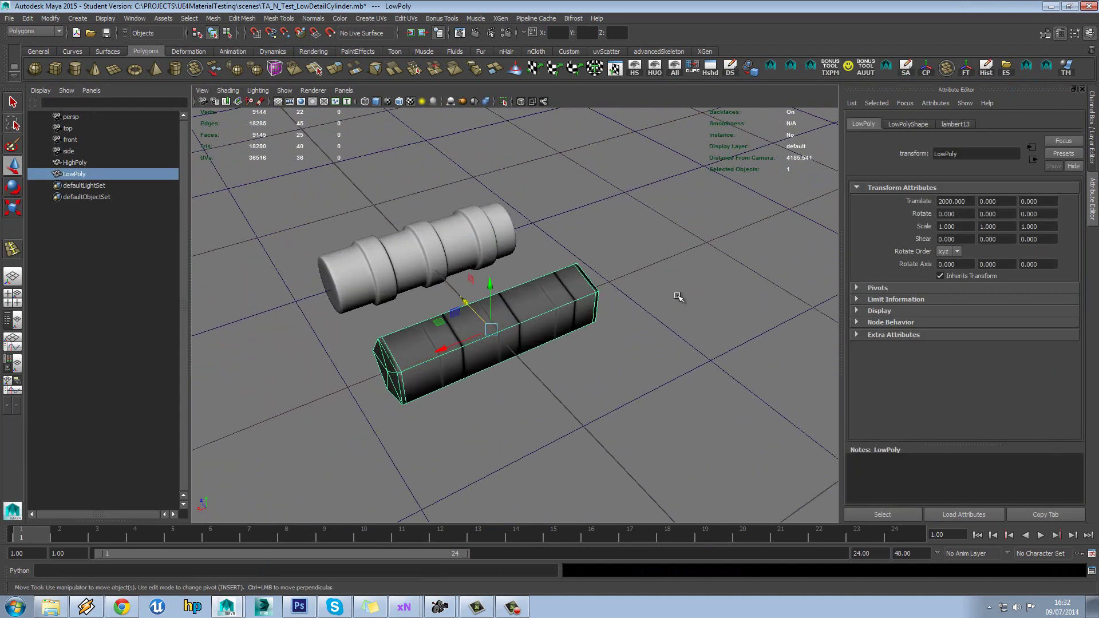
{"action": "left_click", "coordinate": [959, 123]}
View the baked TA_CylLow_N.jpg from the file22 node in FCheck, then close it
{"action": "left_click", "coordinate": [1061, 304]}
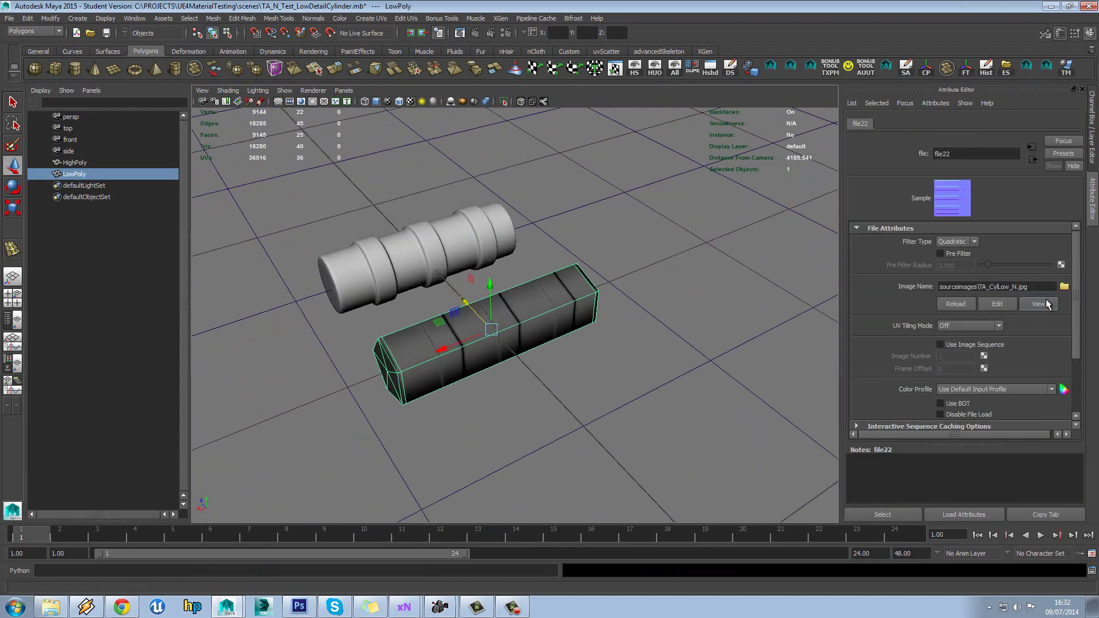
{"action": "left_click", "coordinate": [1046, 302]}
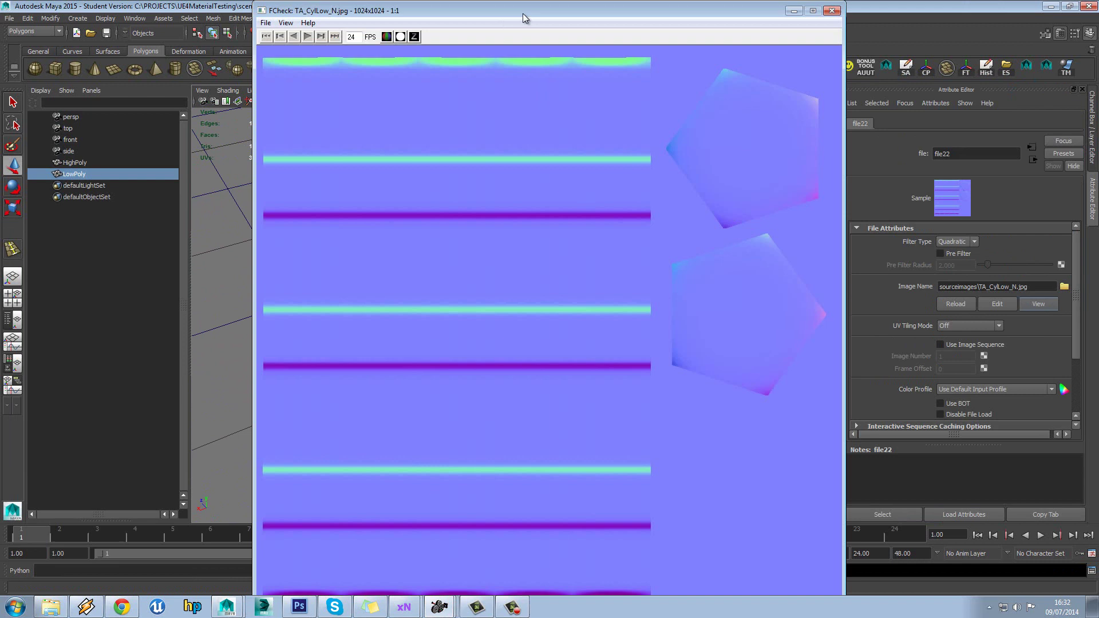
{"action": "left_click_drag", "start_coordinate": [523, 13], "coordinate": [849, 12]}
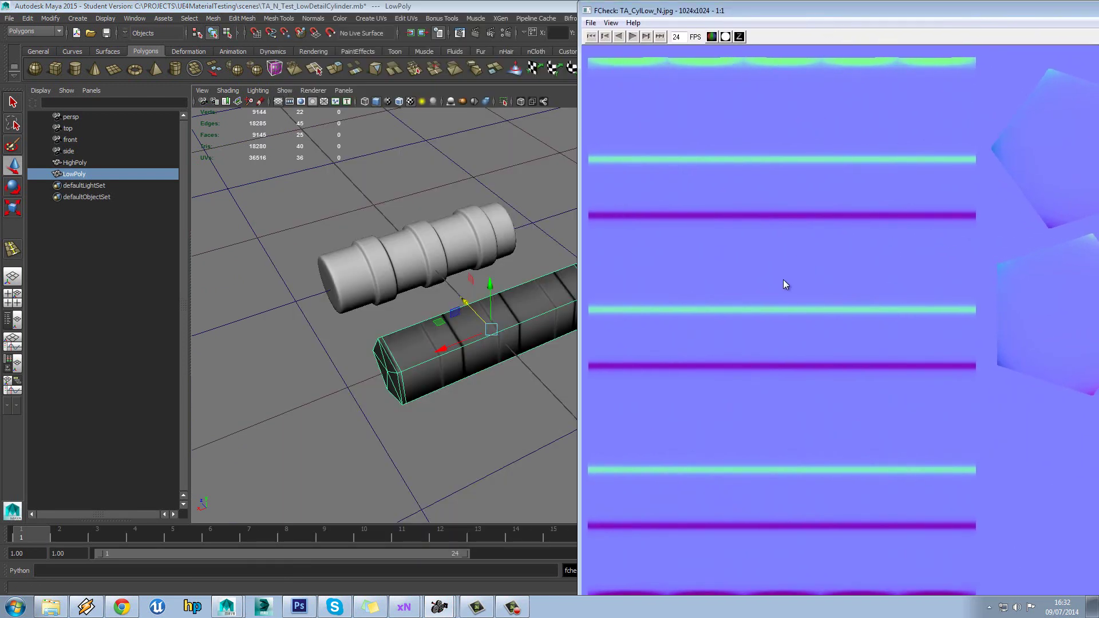
{"action": "left_click_drag", "start_coordinate": [755, 8], "coordinate": [619, 8]}
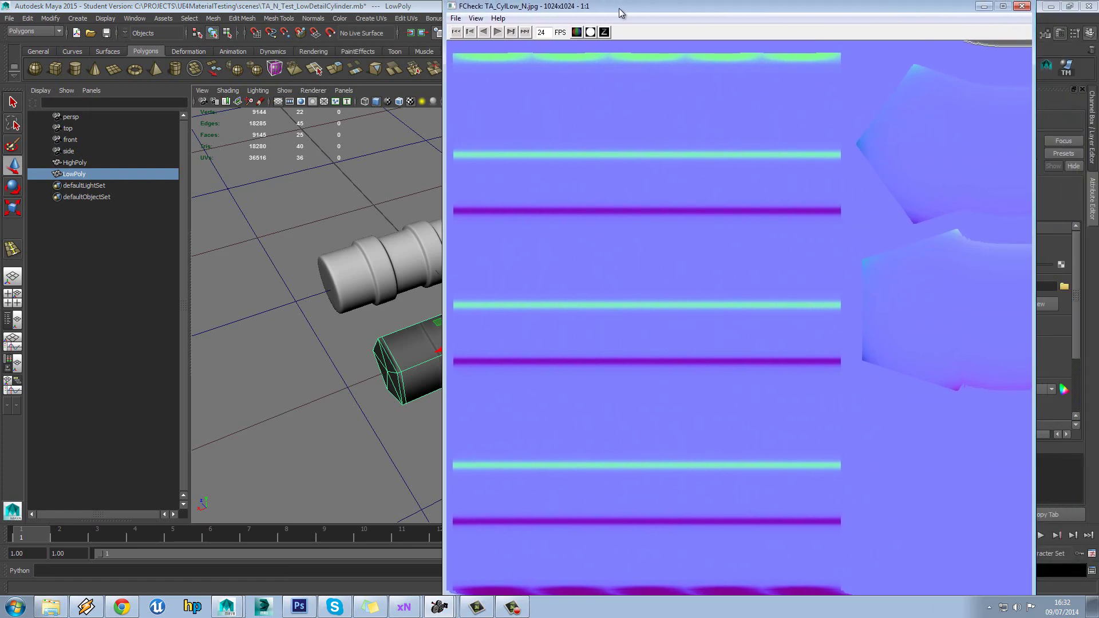
{"action": "left_click", "coordinate": [1021, 12]}
{"action": "scroll", "coordinate": [600, 269], "scroll_direction": "up", "scroll_amount": 5}
Orbit and zoom around the cylinders, selecting the low-poly one
{"action": "left_click", "coordinate": [701, 297]}
{"action": "left_click_drag", "start_coordinate": [578, 290], "coordinate": [600, 325], "text": "alt"}
{"action": "scroll", "coordinate": [589, 332], "scroll_direction": "down", "scroll_amount": 5}
{"action": "scroll", "coordinate": [600, 326], "scroll_direction": "up", "scroll_amount": 4}
{"action": "left_click", "coordinate": [498, 349]}
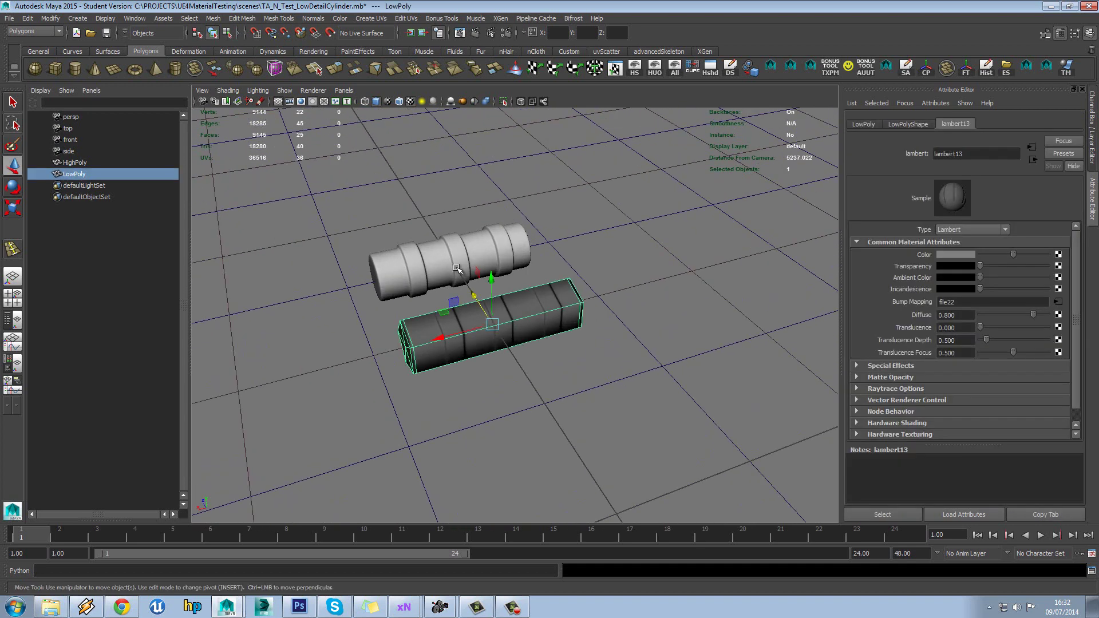
{"action": "scroll", "coordinate": [442, 258], "scroll_direction": "up", "scroll_amount": 3}
{"action": "left_click_drag", "start_coordinate": [391, 239], "coordinate": [405, 238], "text": "alt"}
Tumble around both cylinders, viewing them from opposite sides
{"action": "left_click", "coordinate": [415, 243]}
{"action": "left_click", "coordinate": [609, 236]}
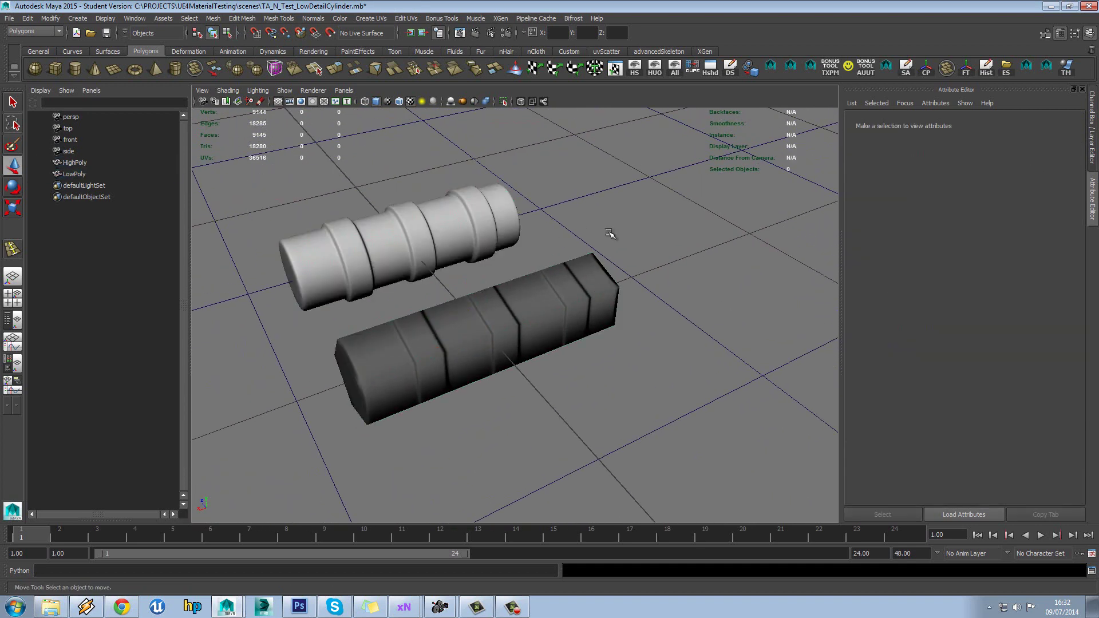
{"action": "left_click_drag", "start_coordinate": [607, 238], "coordinate": [373, 258], "text": "alt"}
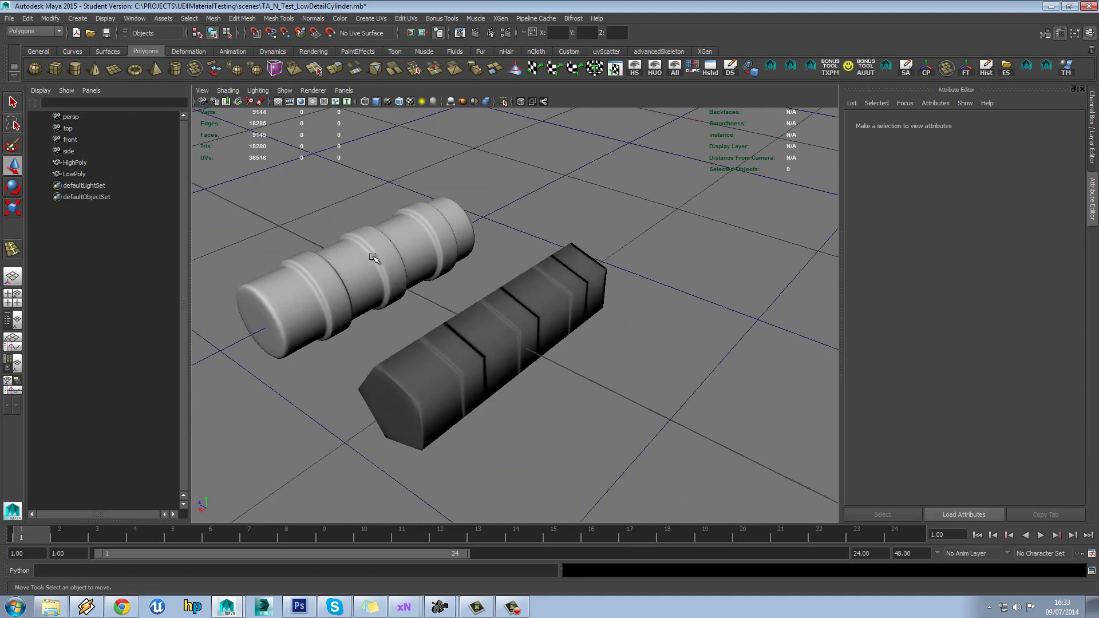
{"action": "left_click_drag", "start_coordinate": [483, 272], "coordinate": [511, 352], "text": "alt"}
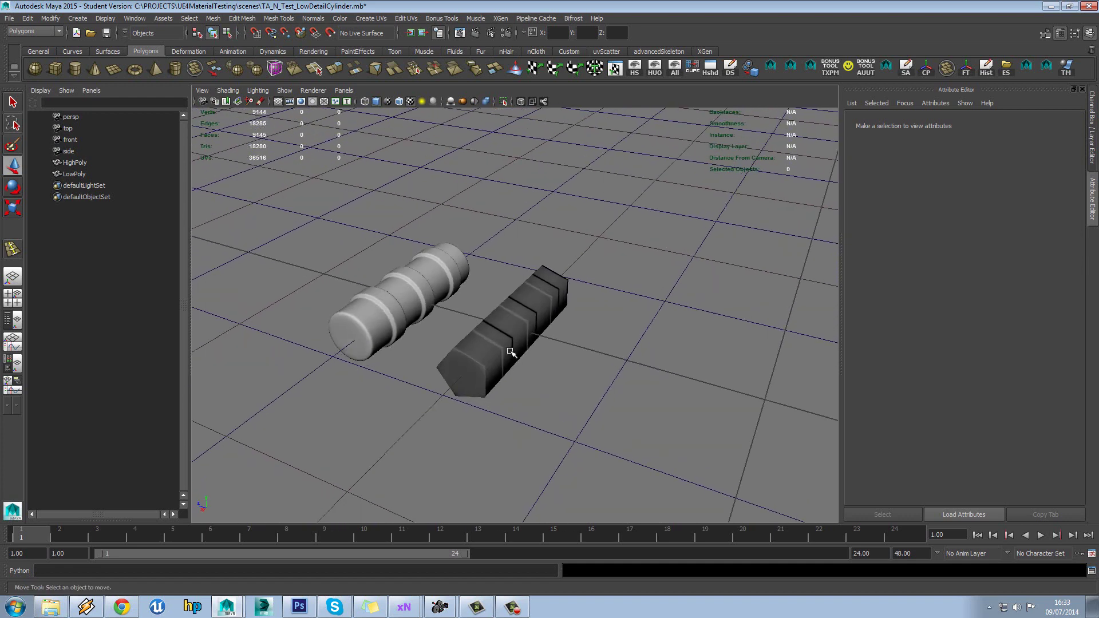
{"action": "scroll", "coordinate": [511, 352], "scroll_direction": "up", "scroll_amount": 5}
{"action": "left_click_drag", "start_coordinate": [425, 418], "coordinate": [498, 361], "text": "alt"}
{"action": "scroll", "coordinate": [500, 360], "scroll_direction": "up", "scroll_amount": 3}
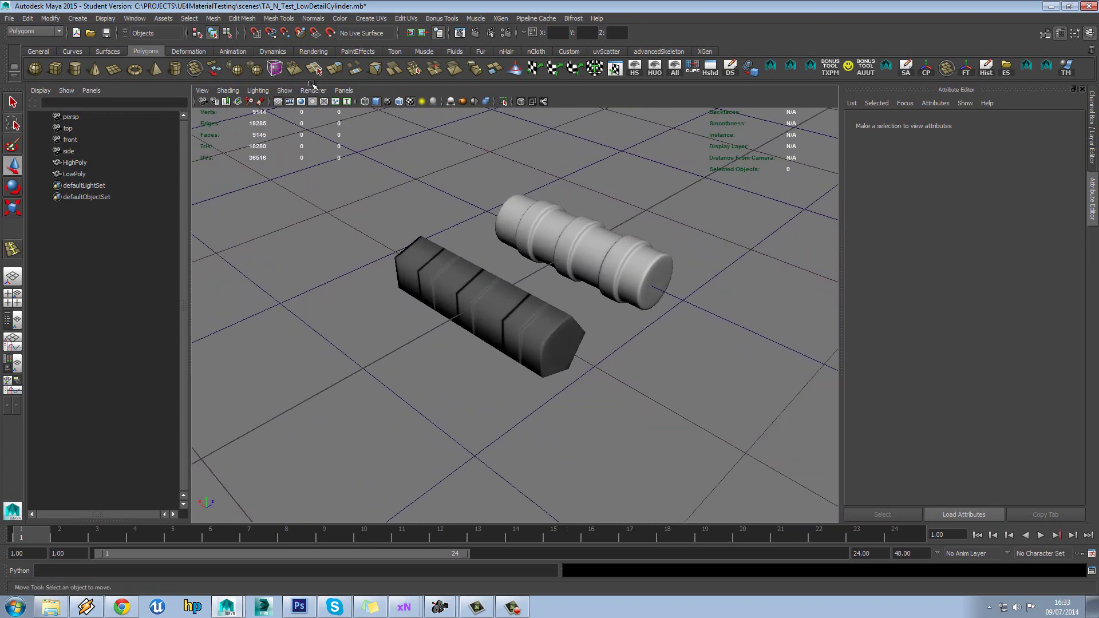
Hide the viewport grid and orbit to inspect the bumped low-poly cylinder
{"action": "left_click", "coordinate": [278, 102]}
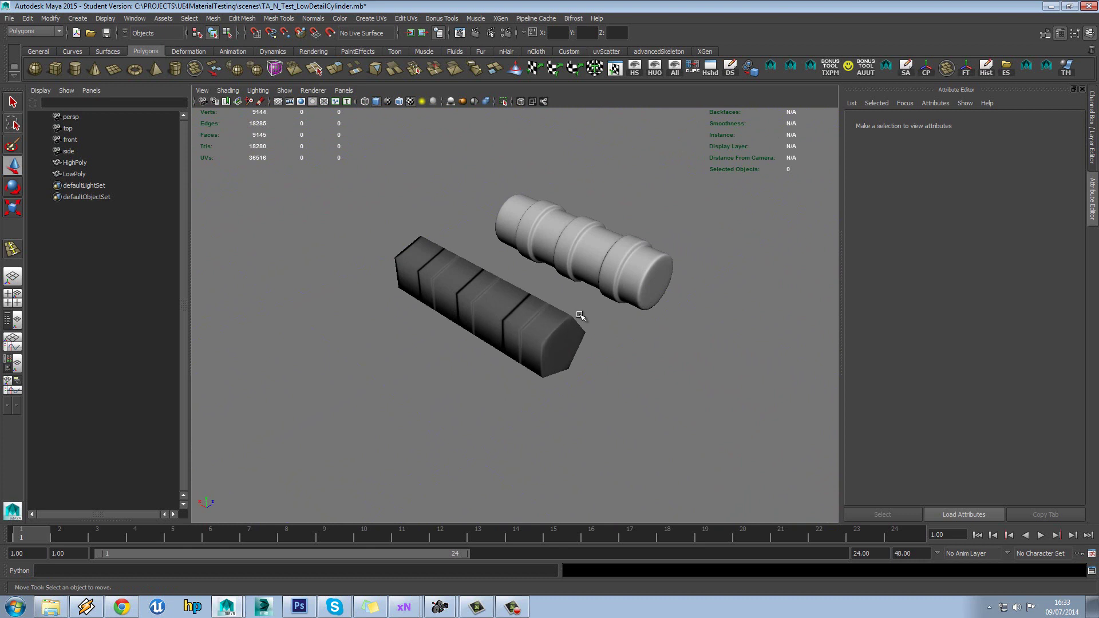
{"action": "mouse_move", "coordinate": [613, 317]}
{"action": "left_mouse_down", "text": "alt"}
{"action": "mouse_move", "coordinate": [584, 305]}
{"action": "mouse_move", "coordinate": [623, 315]}
{"action": "left_mouse_up", "text": "alt"}
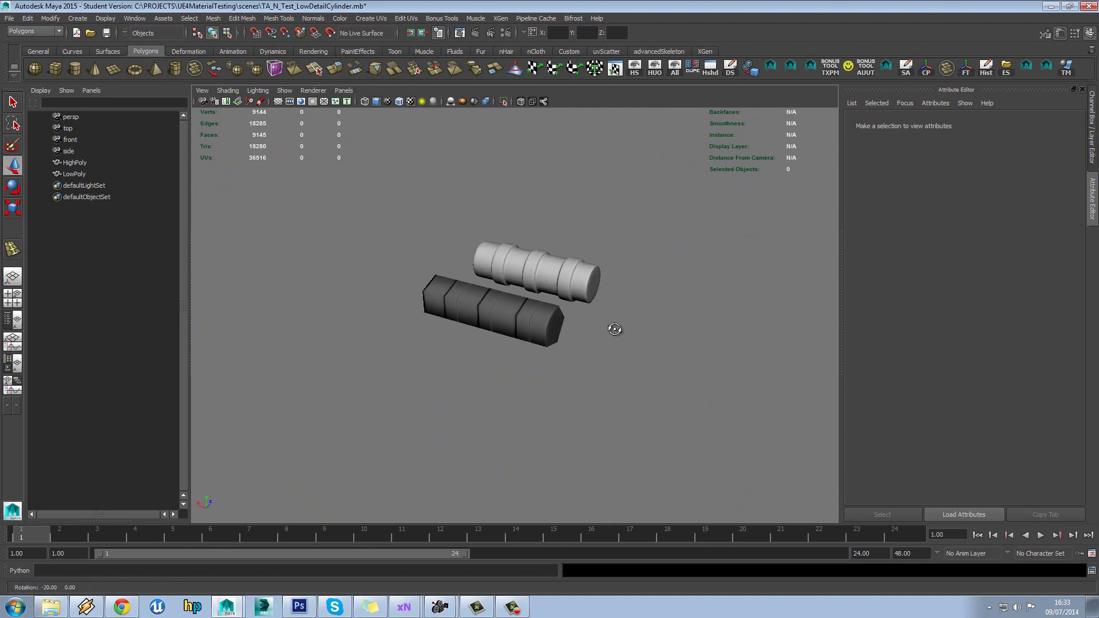
{"action": "left_click_drag", "start_coordinate": [614, 328], "coordinate": [574, 342], "text": "alt"}
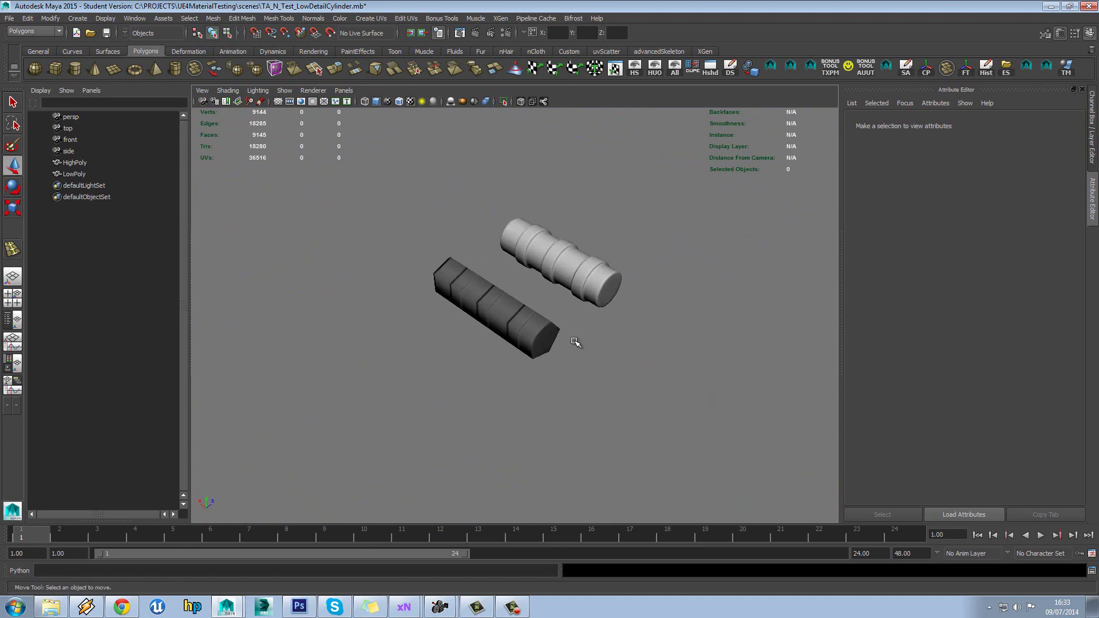
{"action": "left_click_drag", "start_coordinate": [519, 309], "coordinate": [500, 336], "text": "alt"}
Drag LowPoly's lambert13 Color slider fully to white, then deselect
{"action": "scroll", "coordinate": [577, 330], "scroll_direction": "down", "scroll_amount": 5}
{"action": "left_click", "coordinate": [513, 318]}
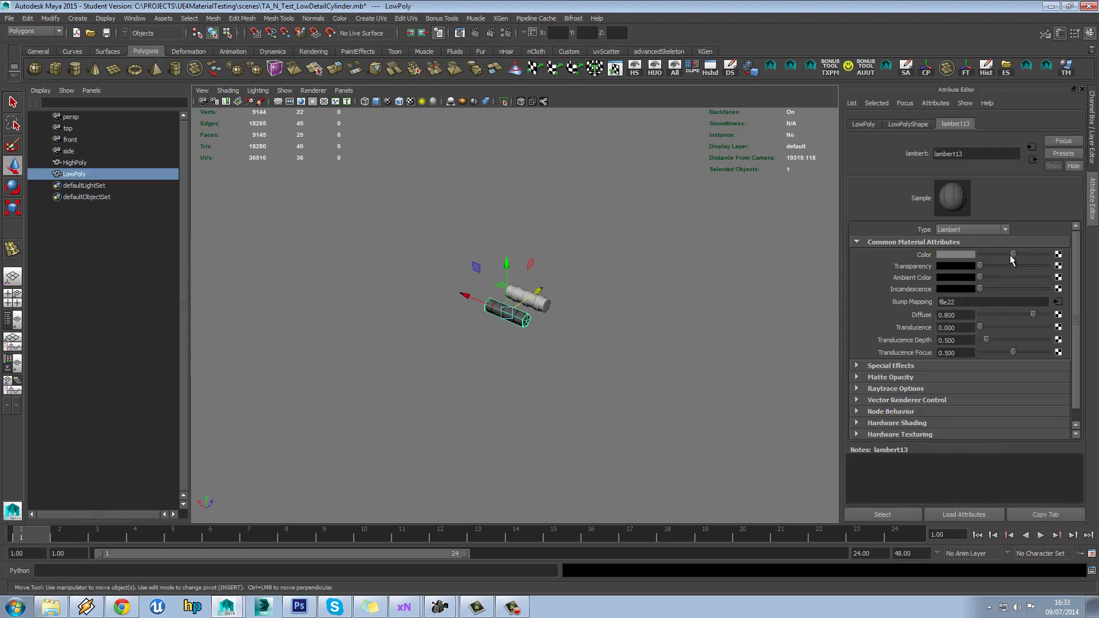
{"action": "left_click_drag", "start_coordinate": [1010, 255], "coordinate": [1051, 255]}
{"action": "left_click", "coordinate": [647, 314]}
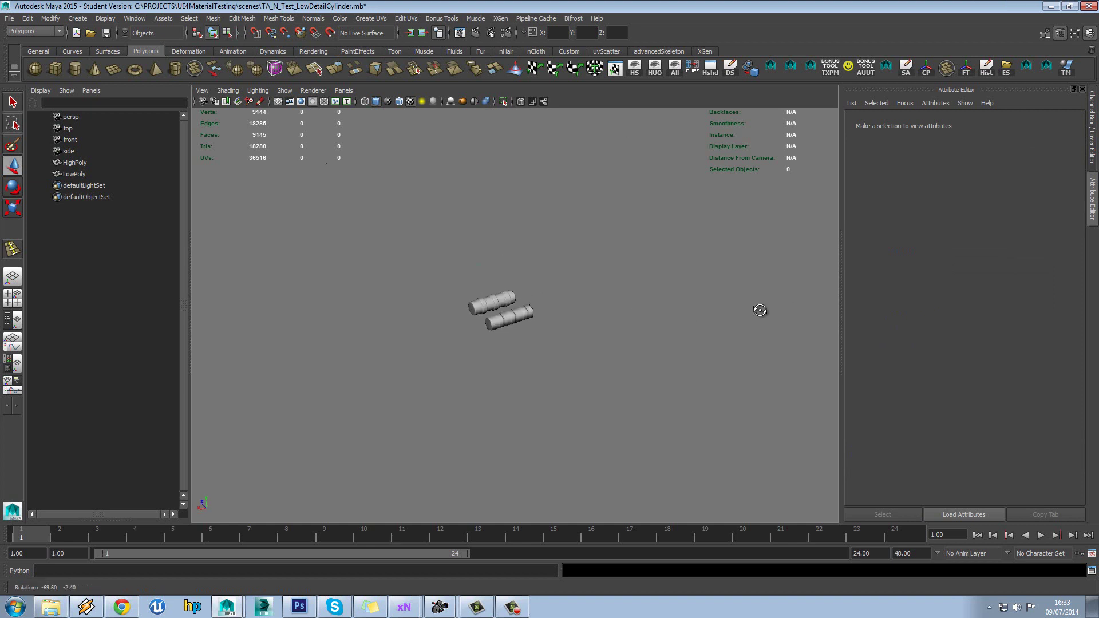